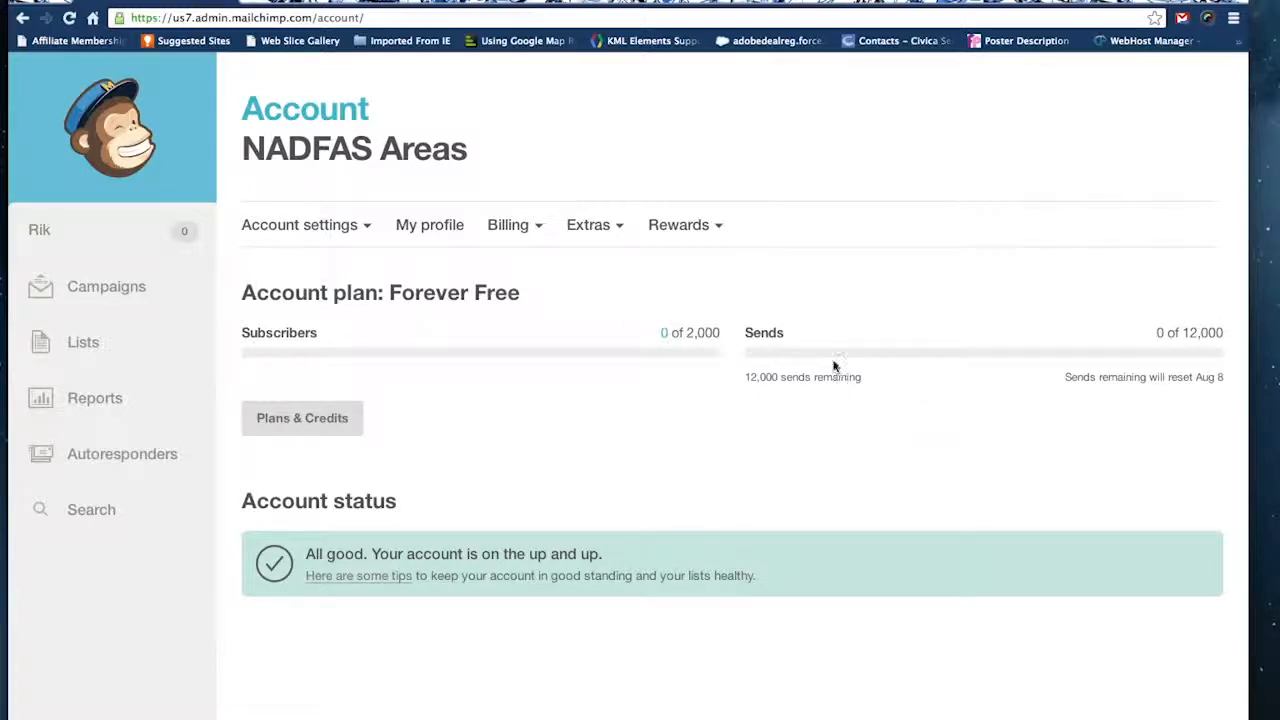
Create a new template from the single-column layout named "basic" in the Basic template collection.
left_click(110, 135)
left_click(108, 290)
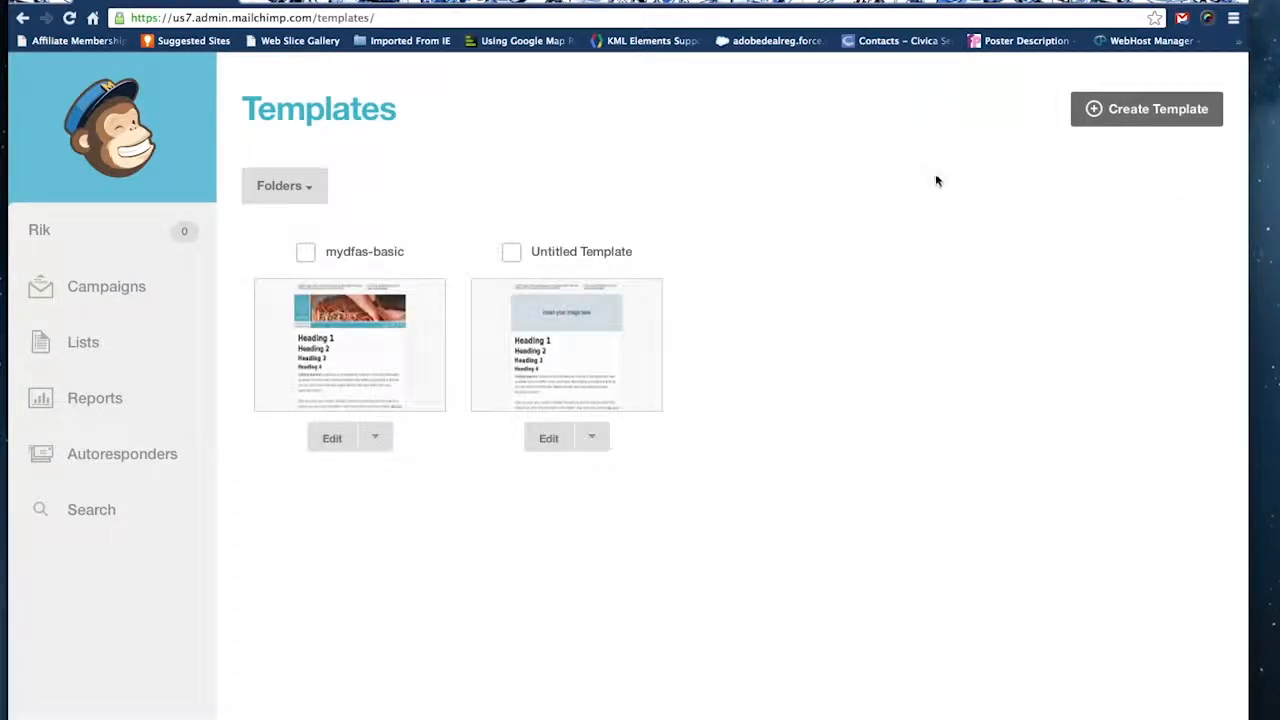
left_click(1158, 110)
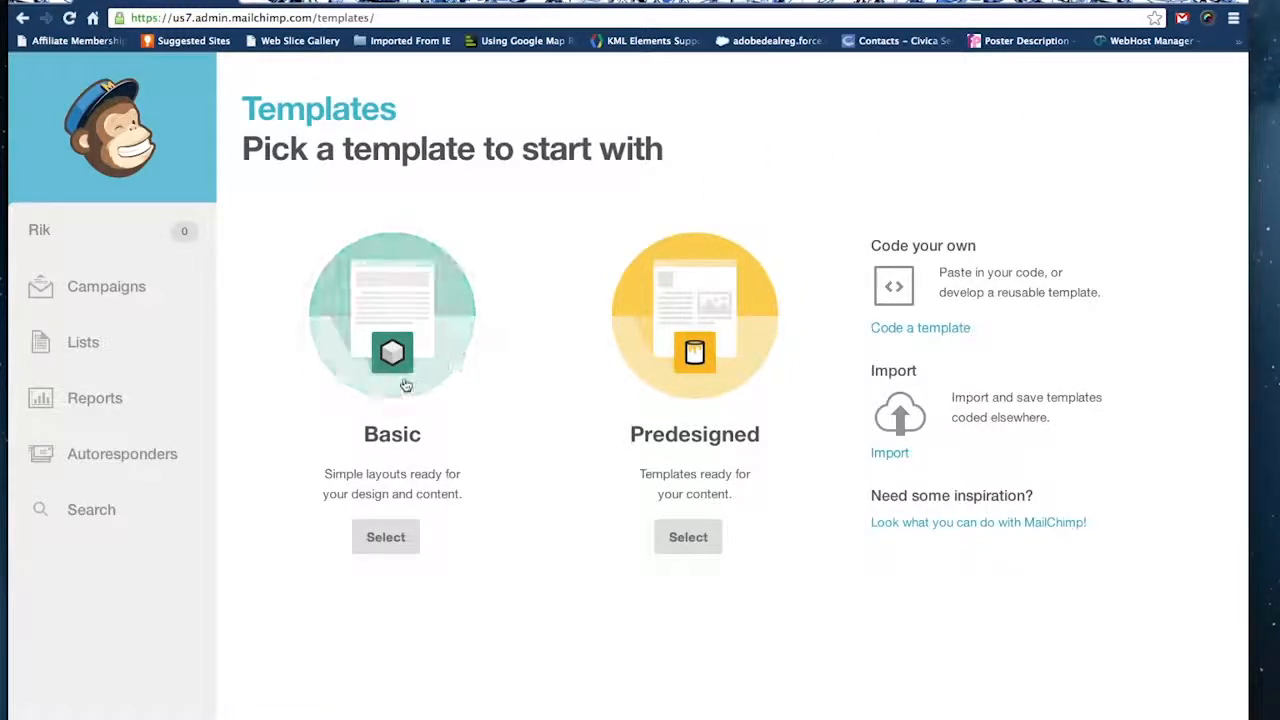
left_click(394, 389)
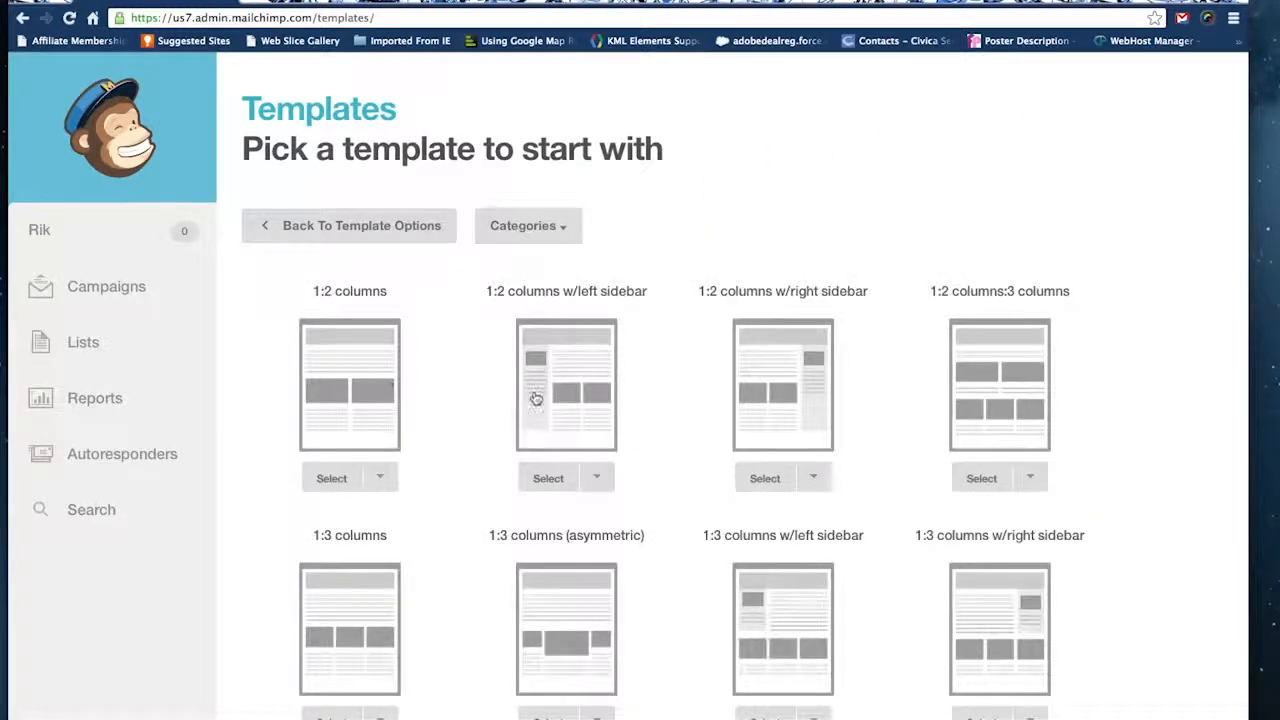
scroll(674, 459, "down", 5)
scroll(674, 459, "down", 7)
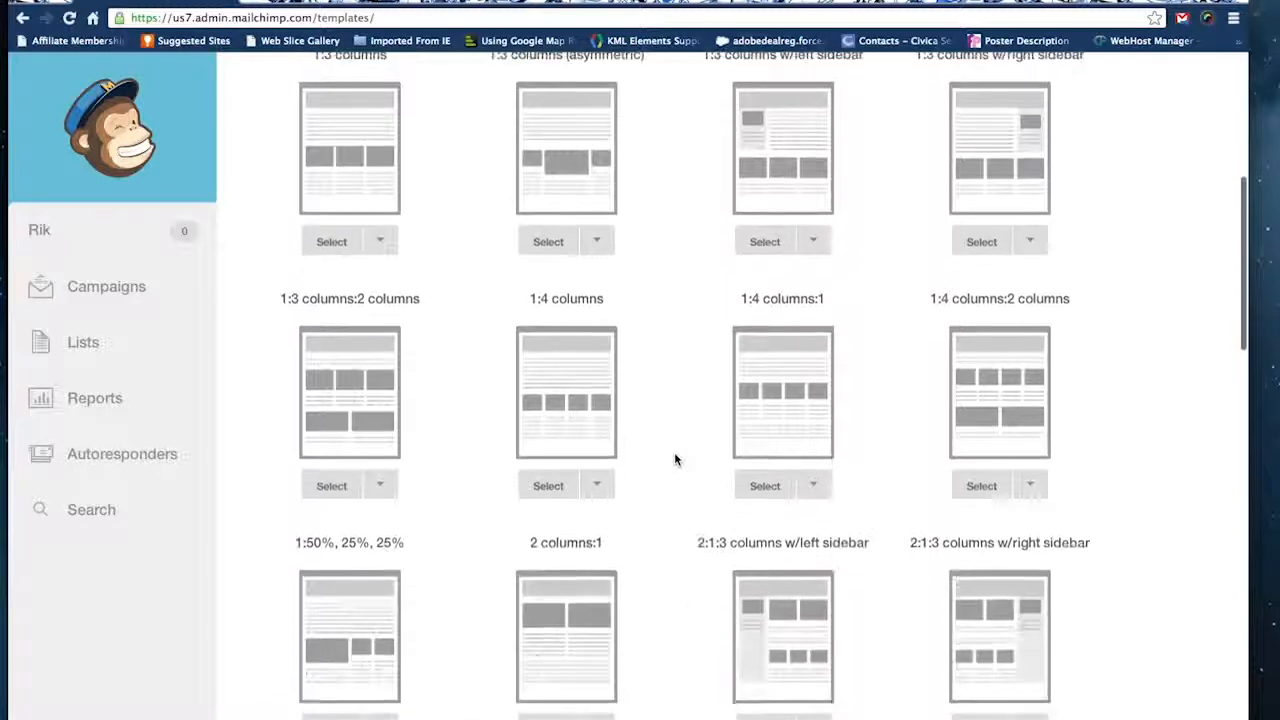
scroll(674, 459, "down", 5)
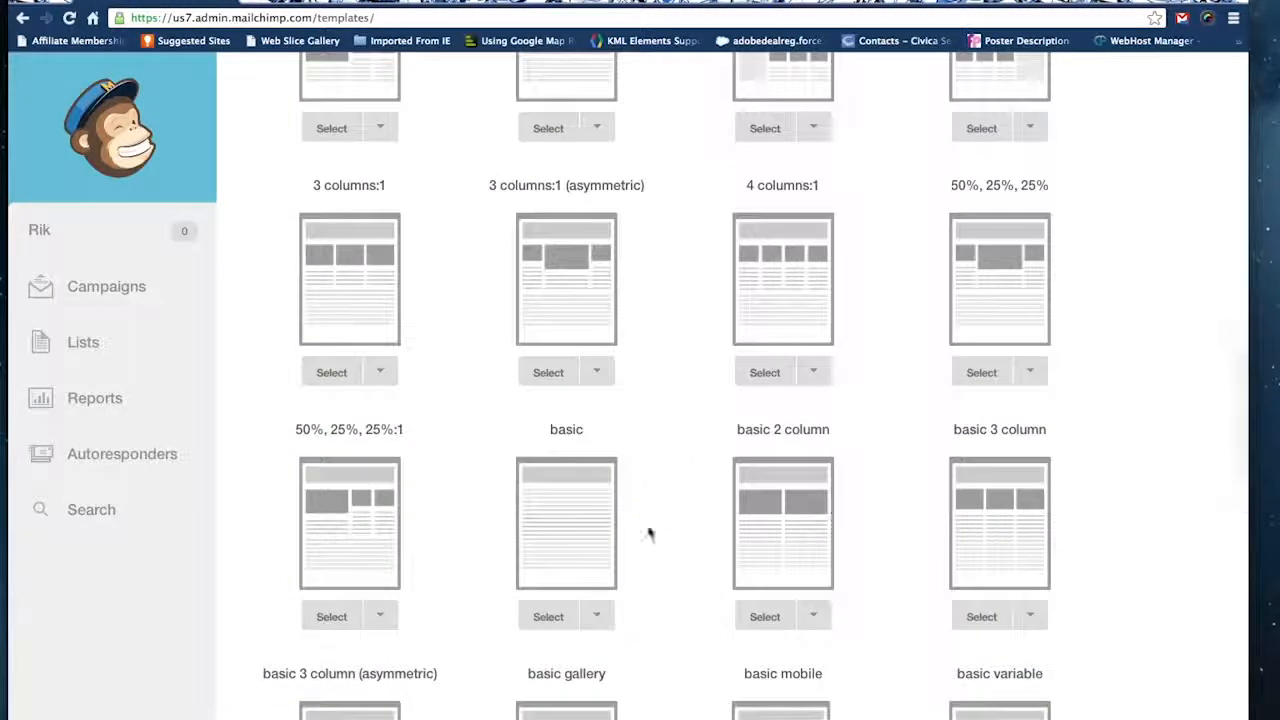
left_click(548, 620)
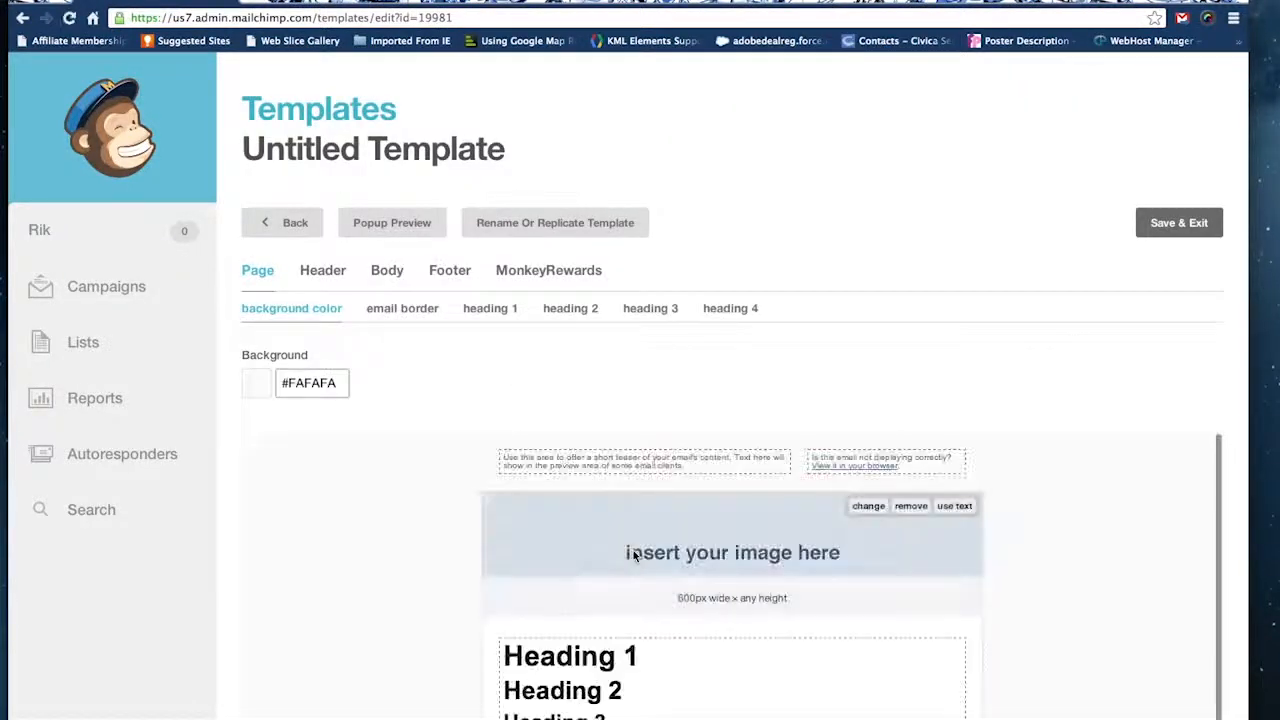
Replace the template's header placeholder with the stored image demoDfas20364e.png, keeping its default image properties.
scroll(1064, 412, "down", 2)
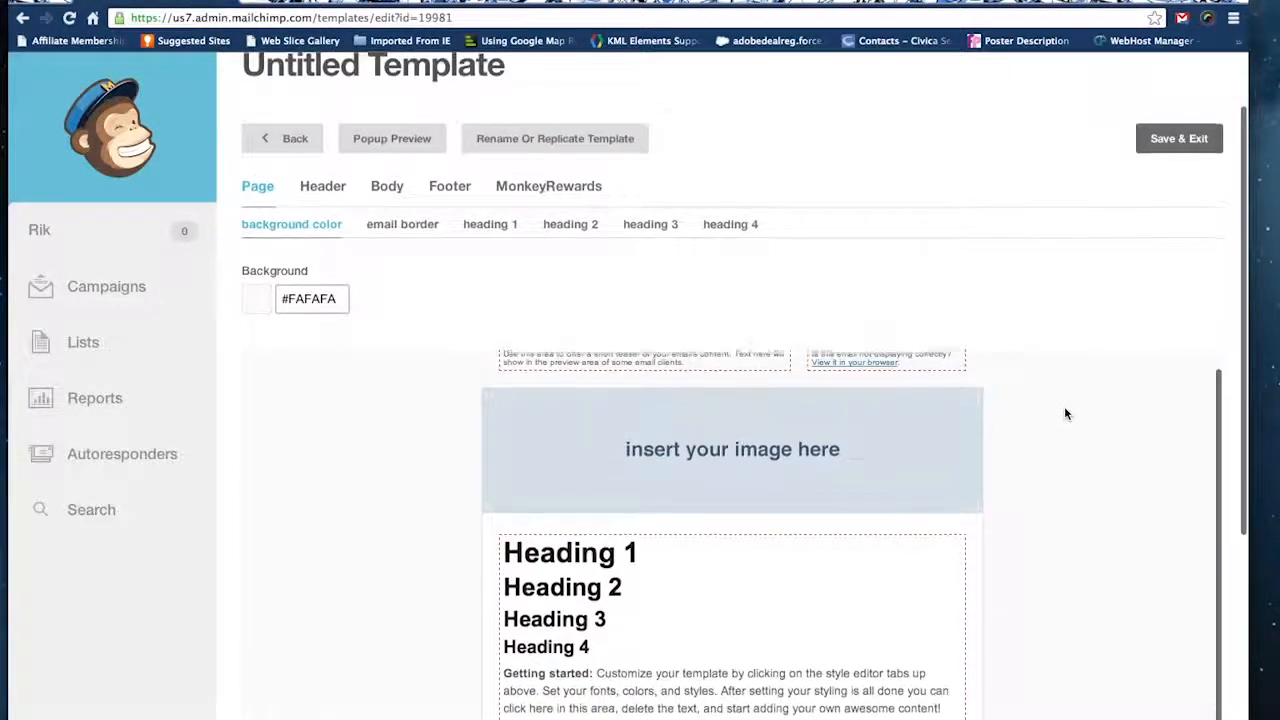
mouse_move(865, 462)
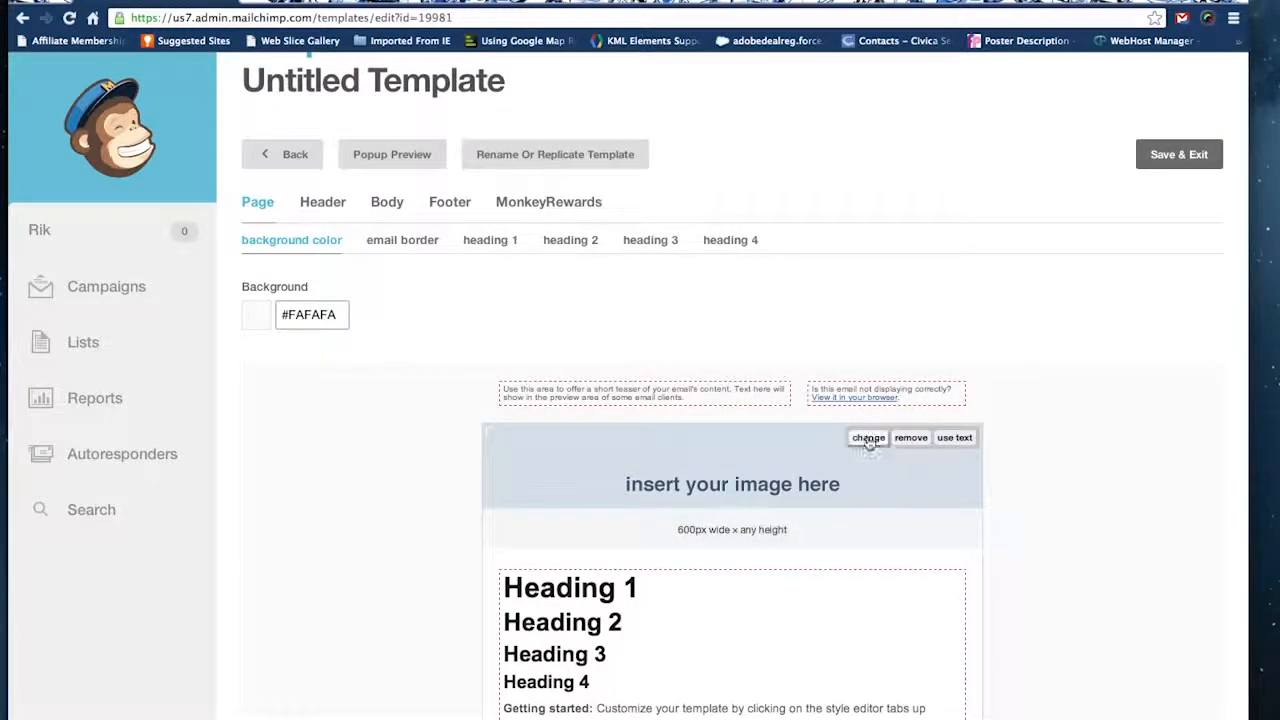
left_click(868, 438)
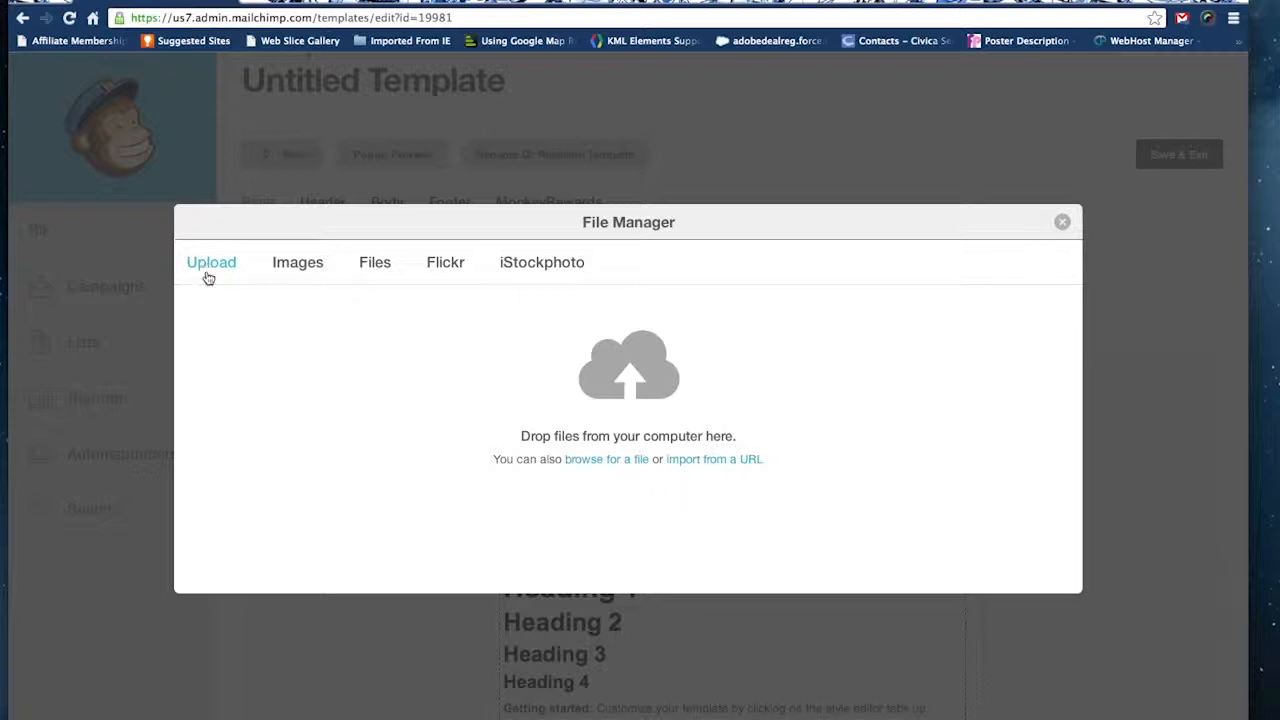
left_click(602, 461)
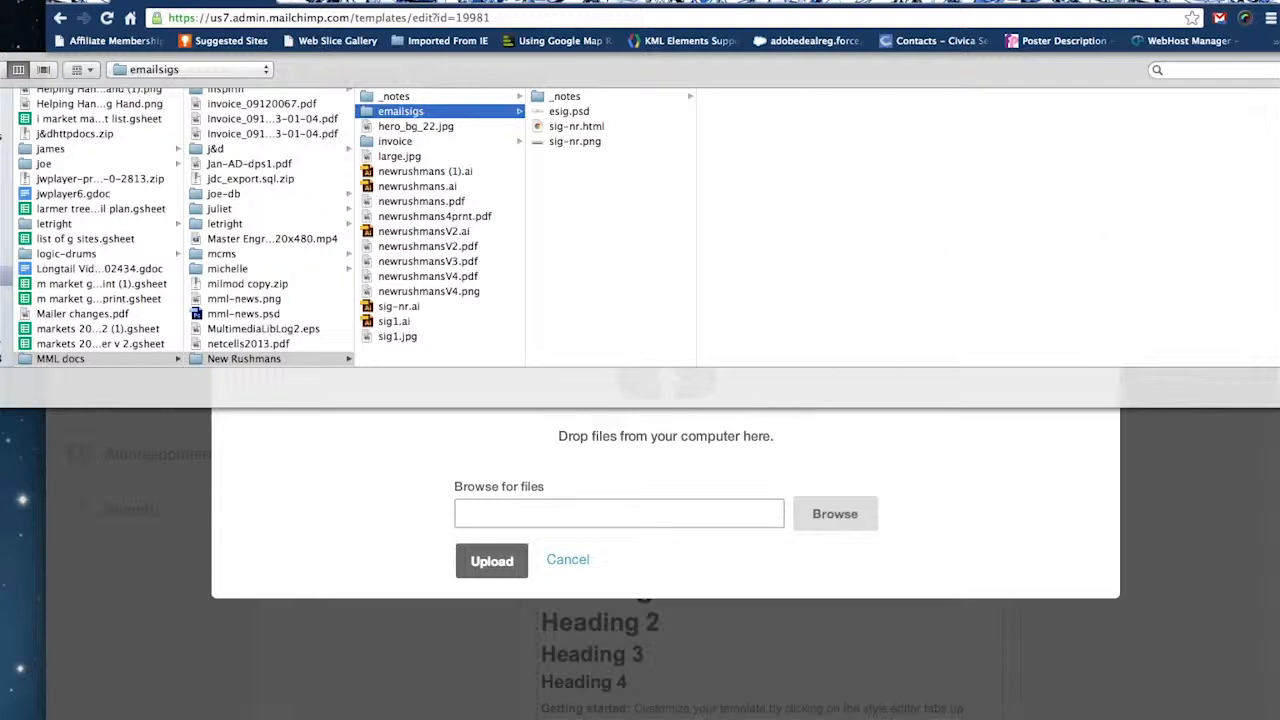
left_click(1279, 386)
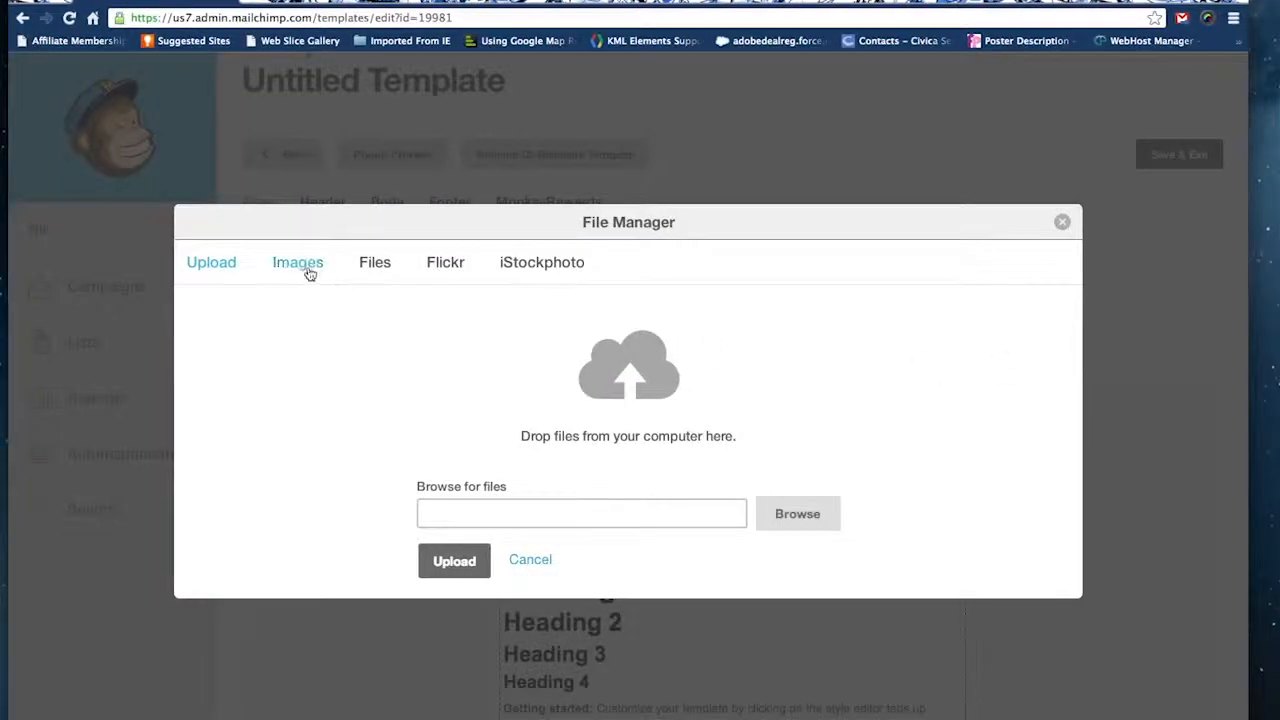
left_click(306, 270)
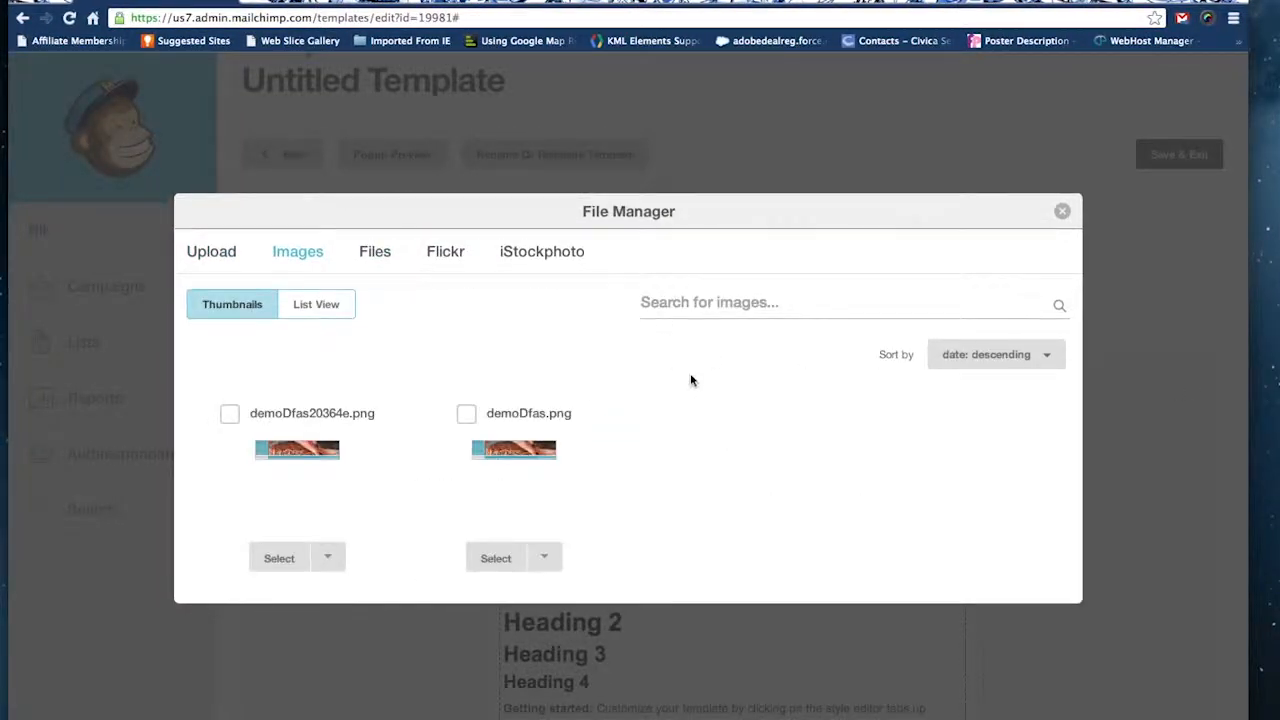
left_click(231, 417)
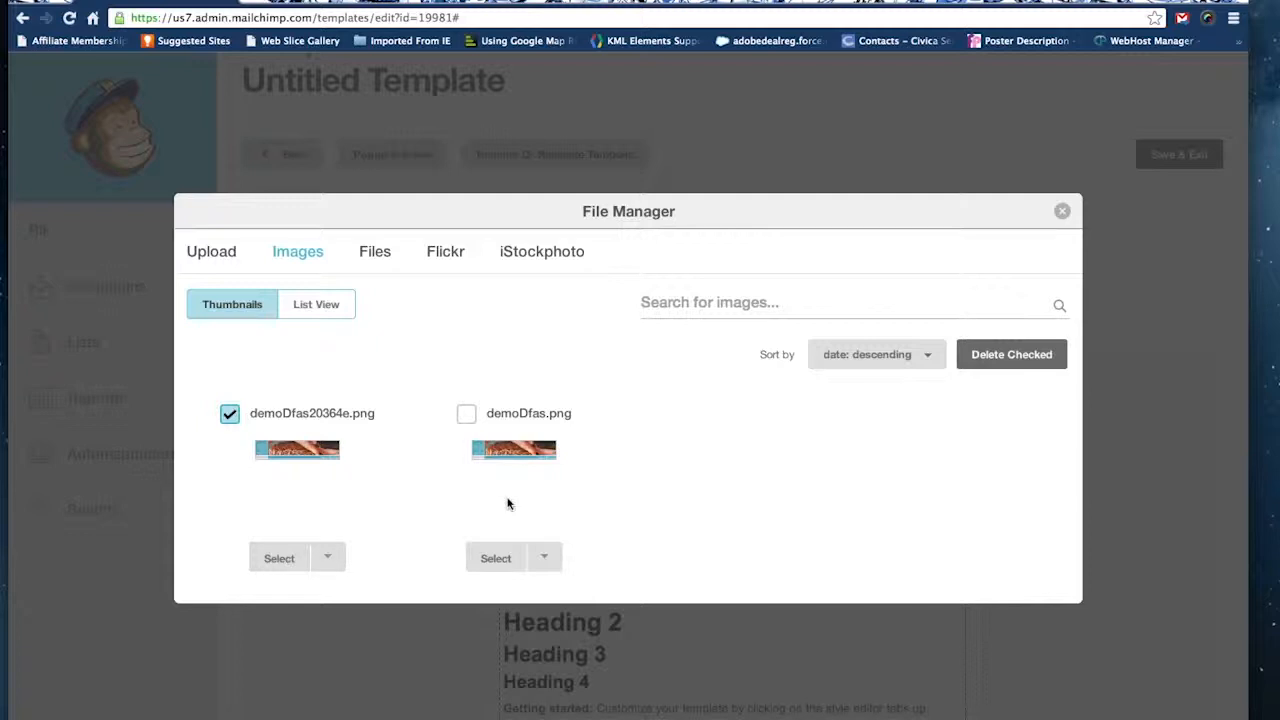
left_click(301, 558)
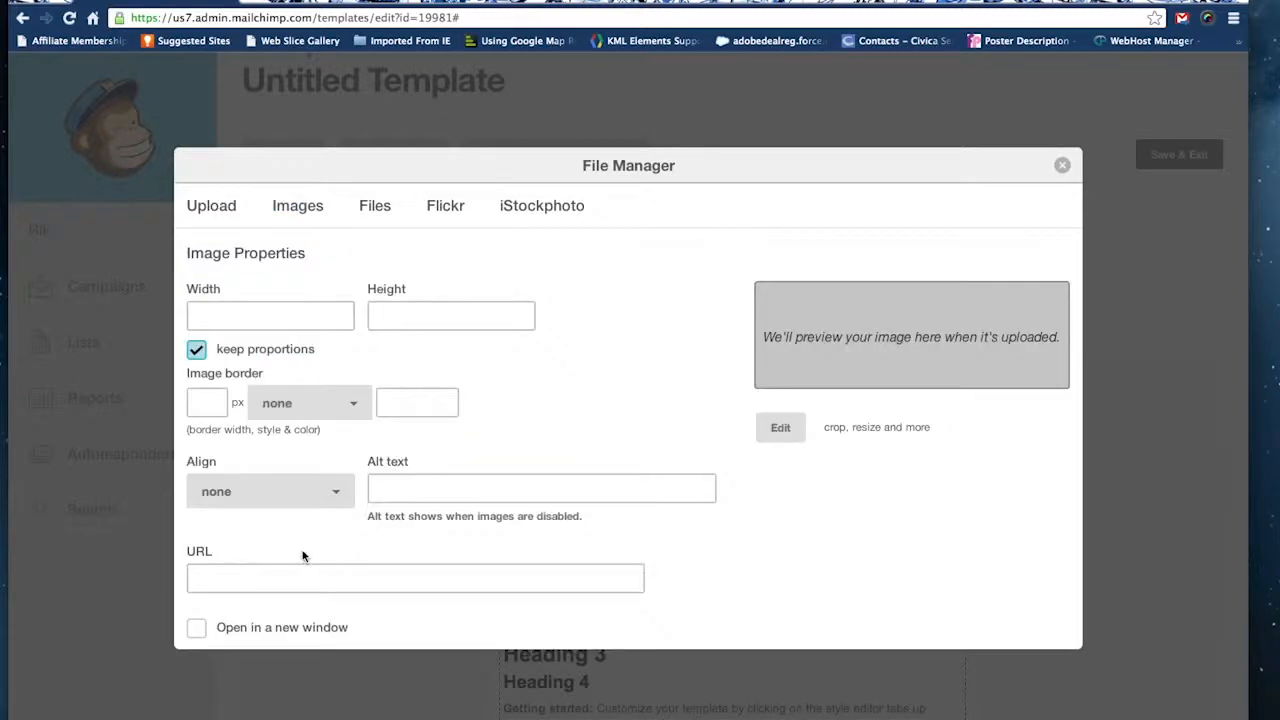
scroll(831, 527, "down", 2)
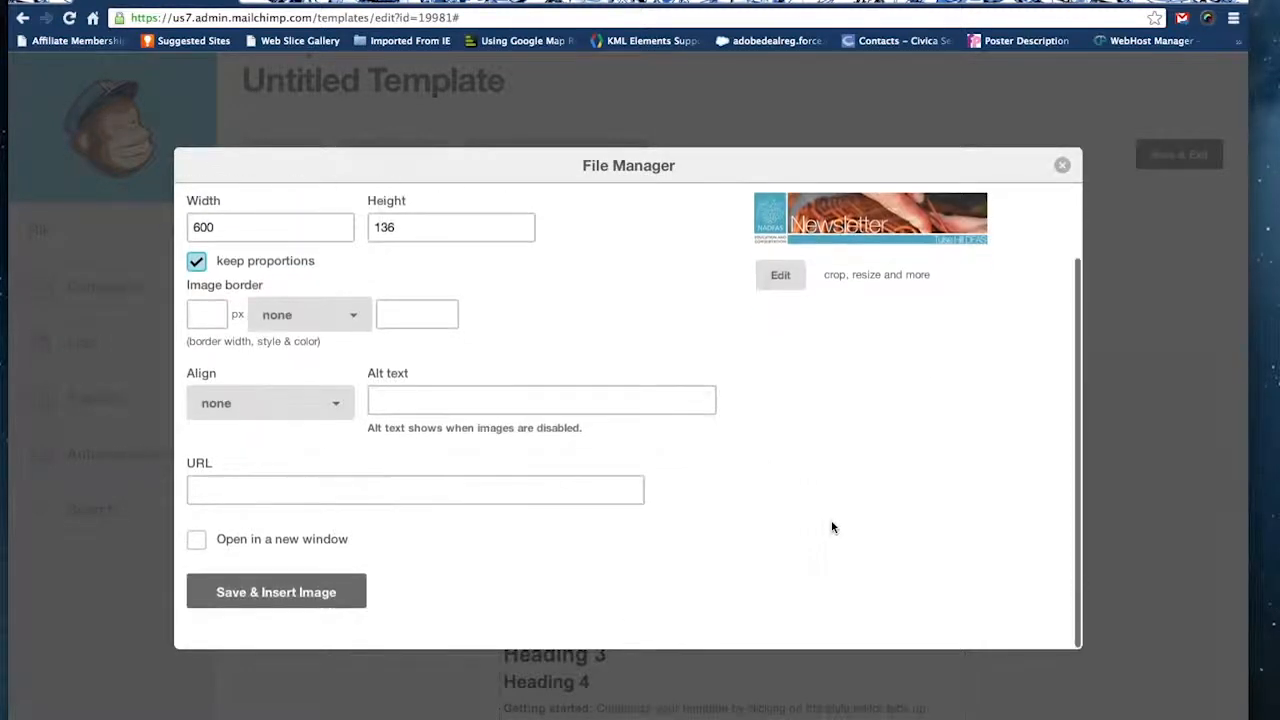
left_click(253, 594)
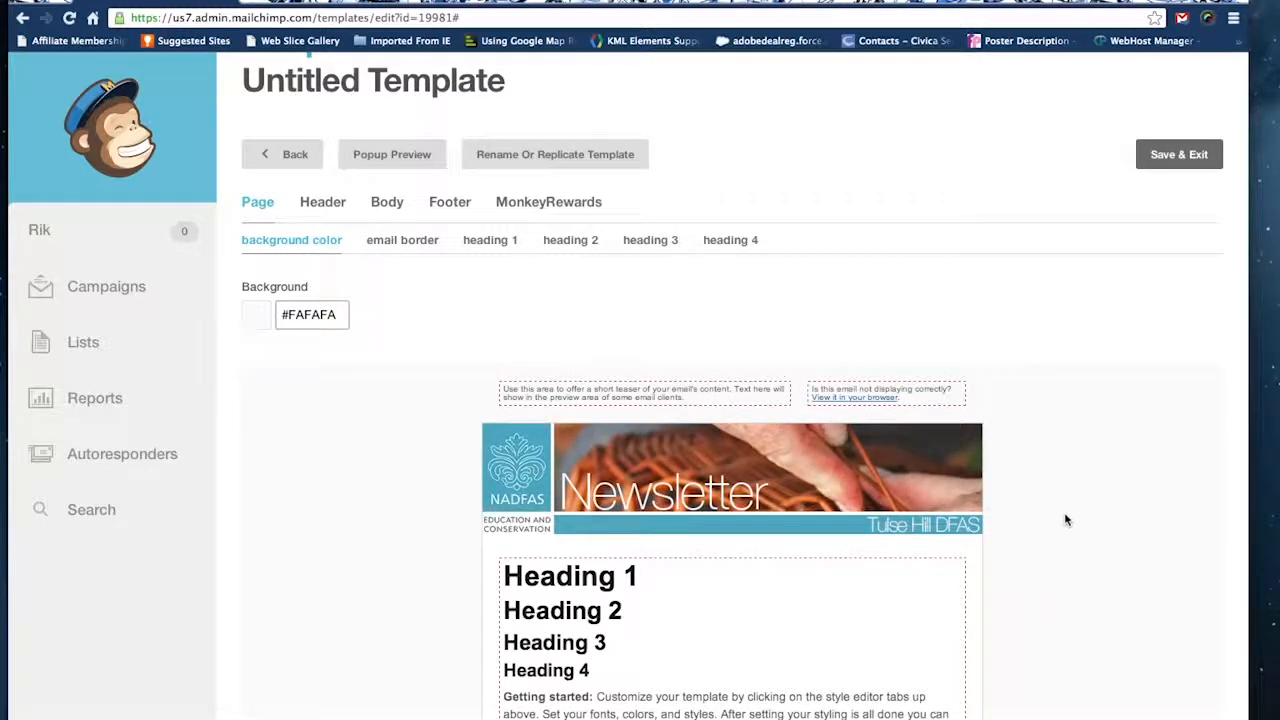
Delete the Heading 1, Heading 2 and Heading 3 lines from the template's body content and save it.
scroll(1060, 531, "down", 2)
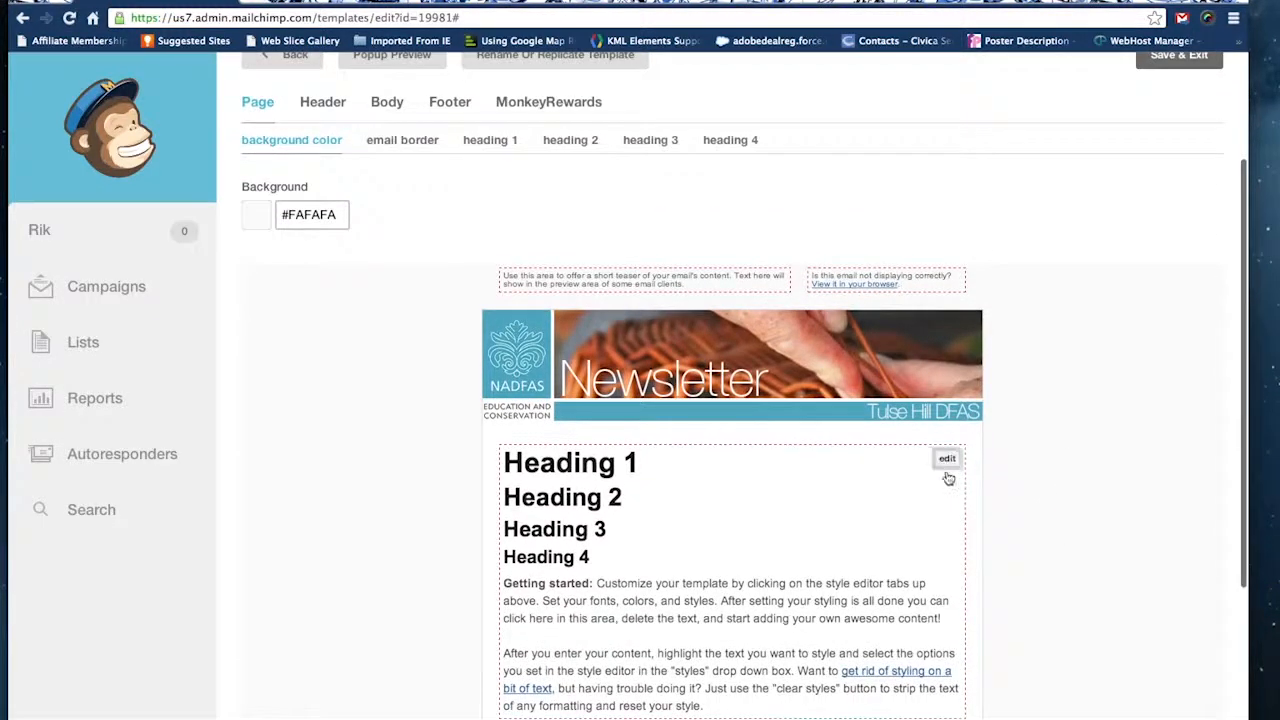
left_click(947, 462)
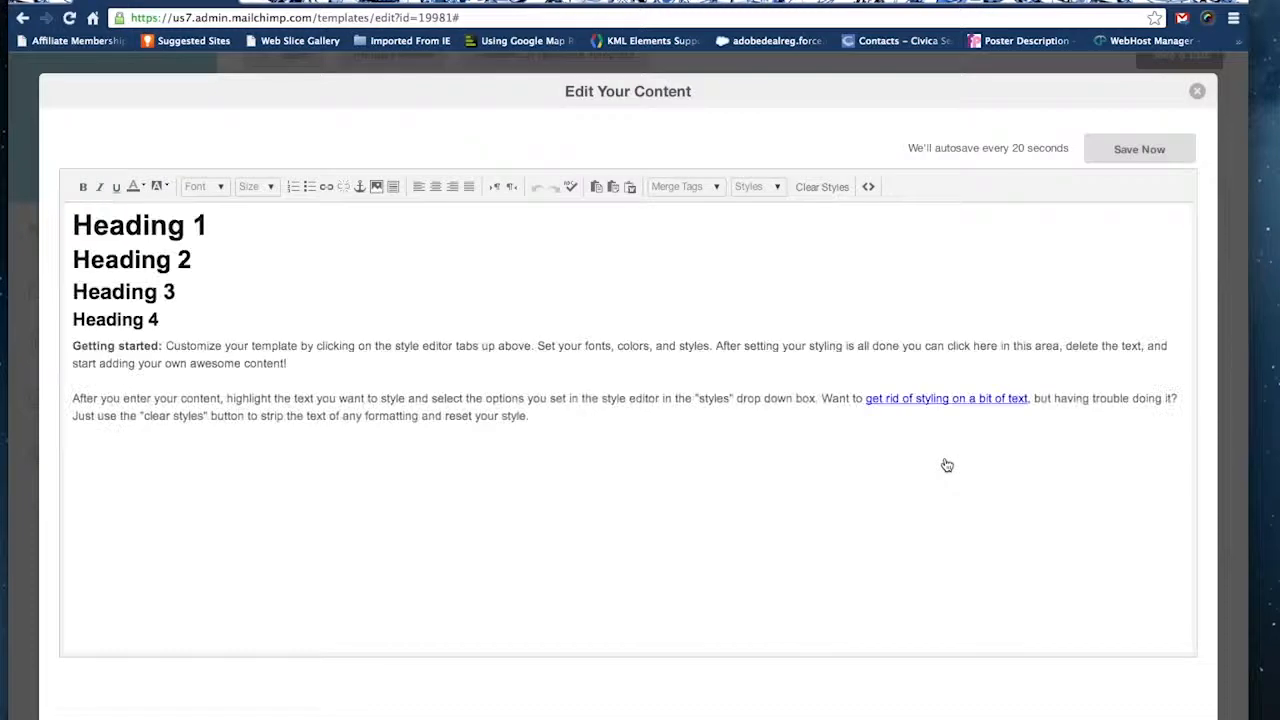
left_click_drag(175, 291, 70, 228)
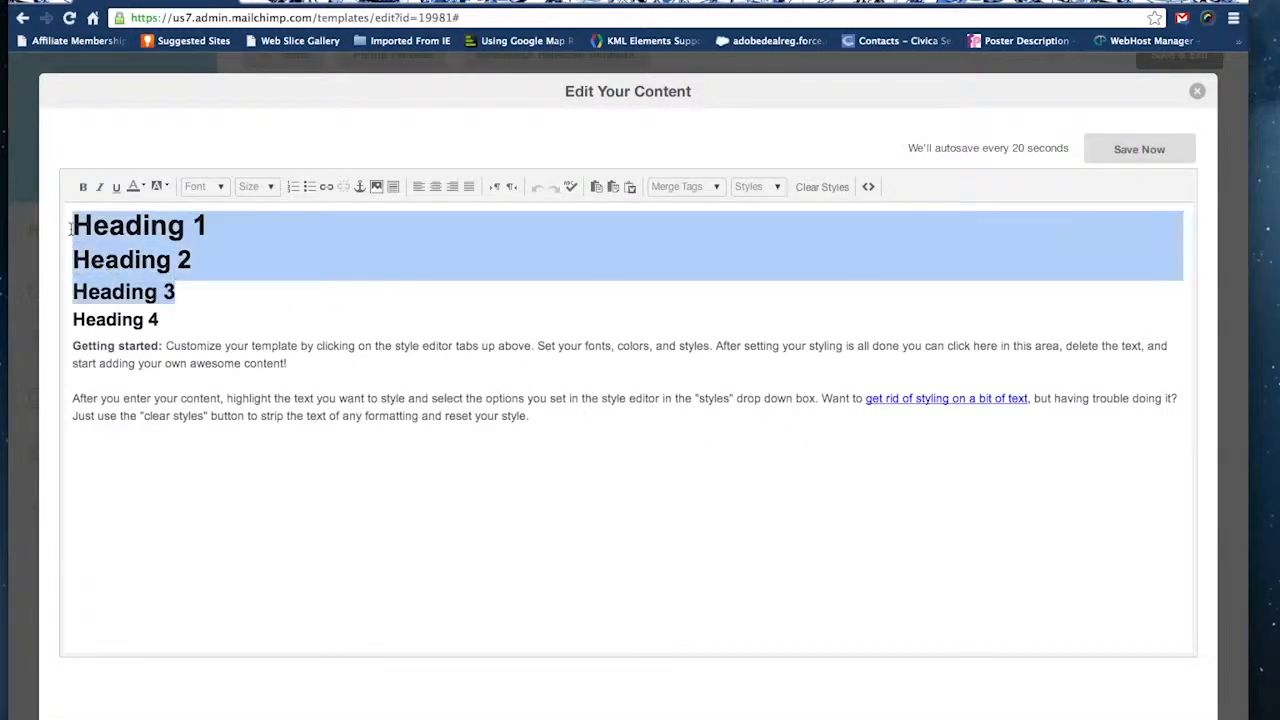
key("BackSpace")
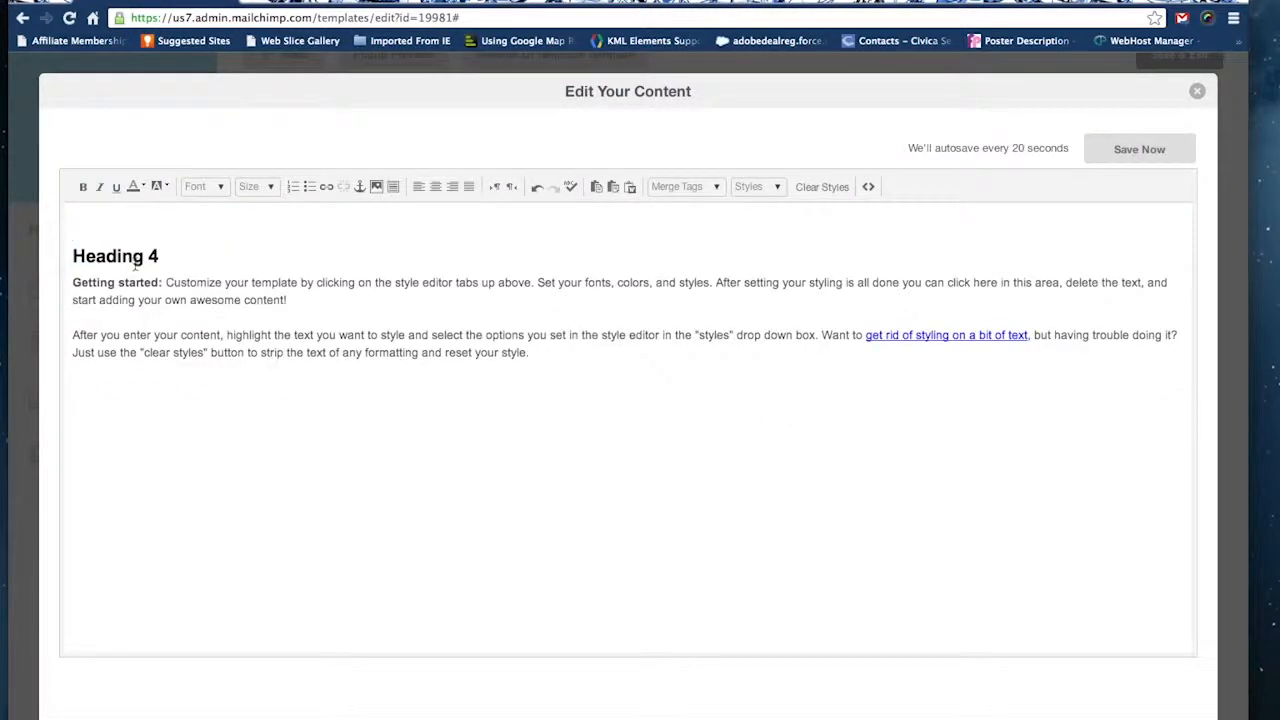
key("BackSpace")
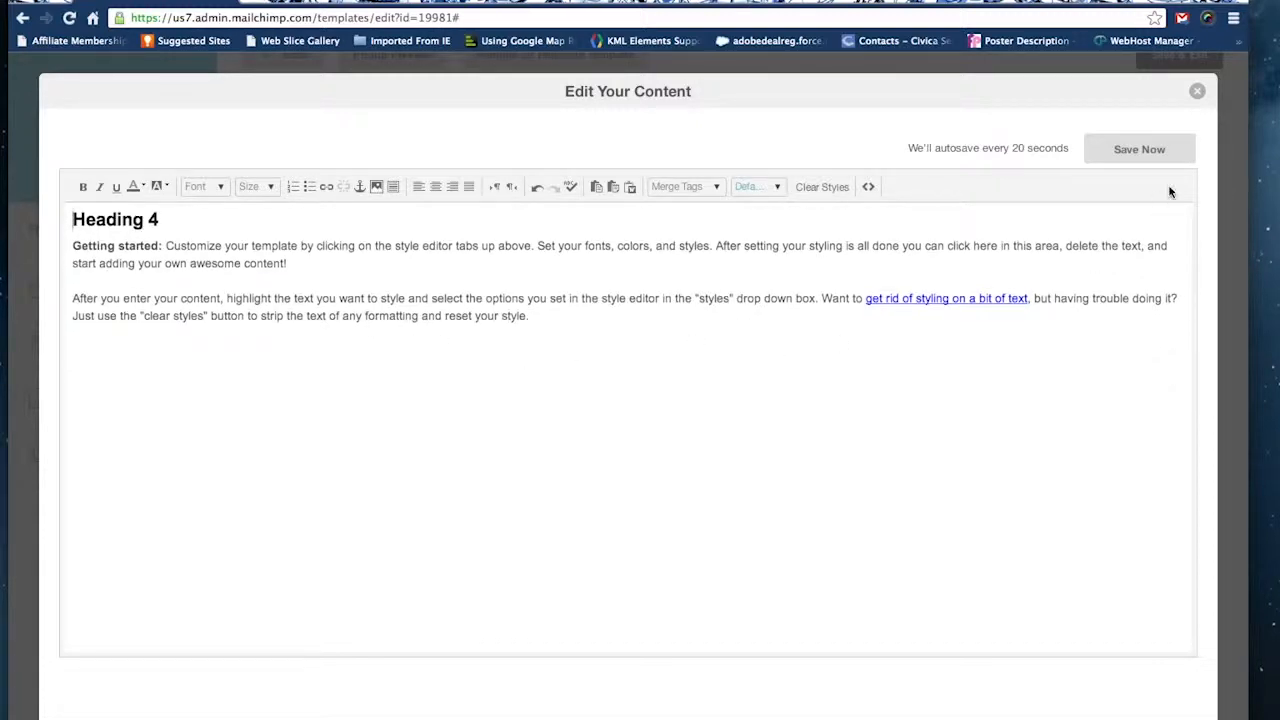
left_click(1148, 151)
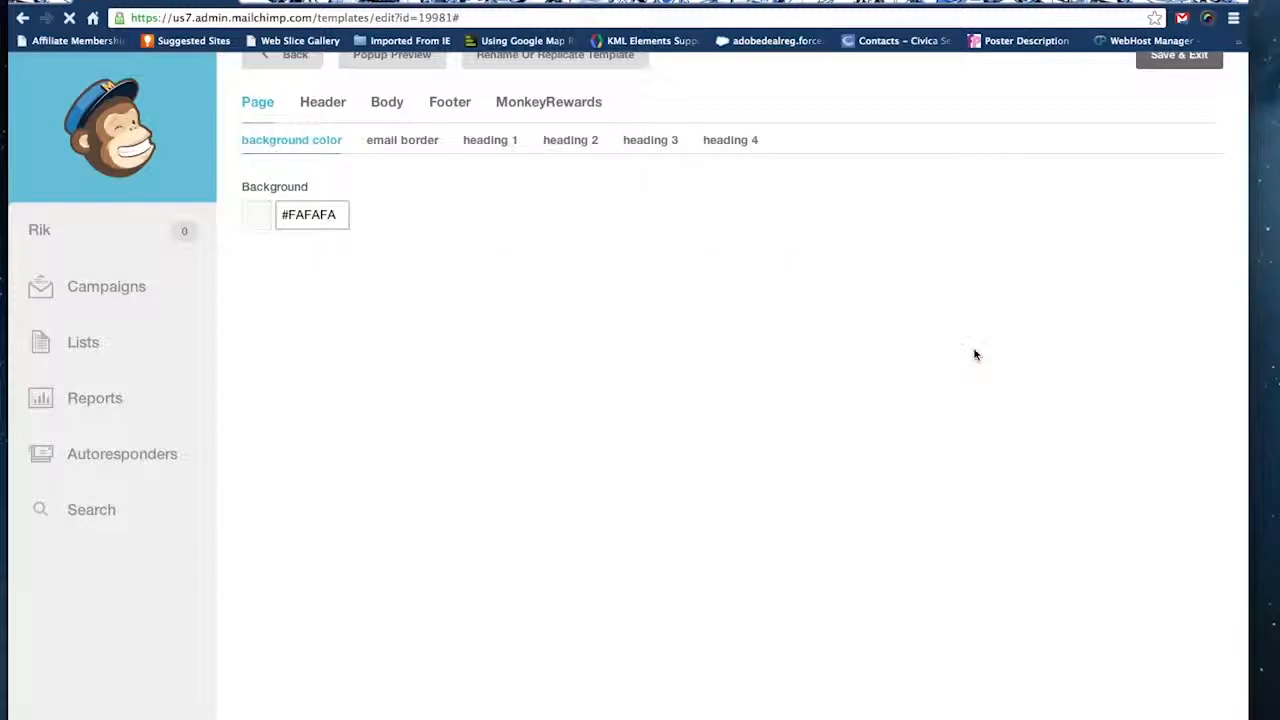
Review the edited template in a popup preview, then close the preview window.
scroll(1057, 353, "down", 2)
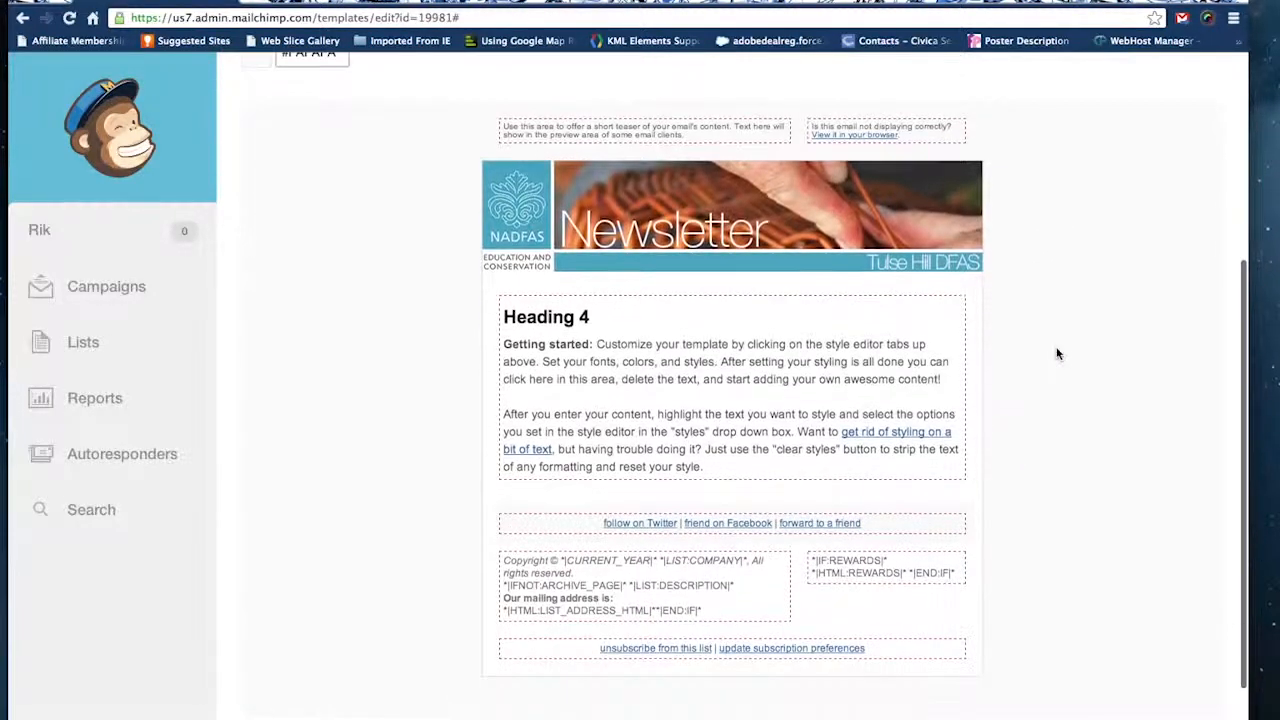
scroll(1057, 353, "up", 5)
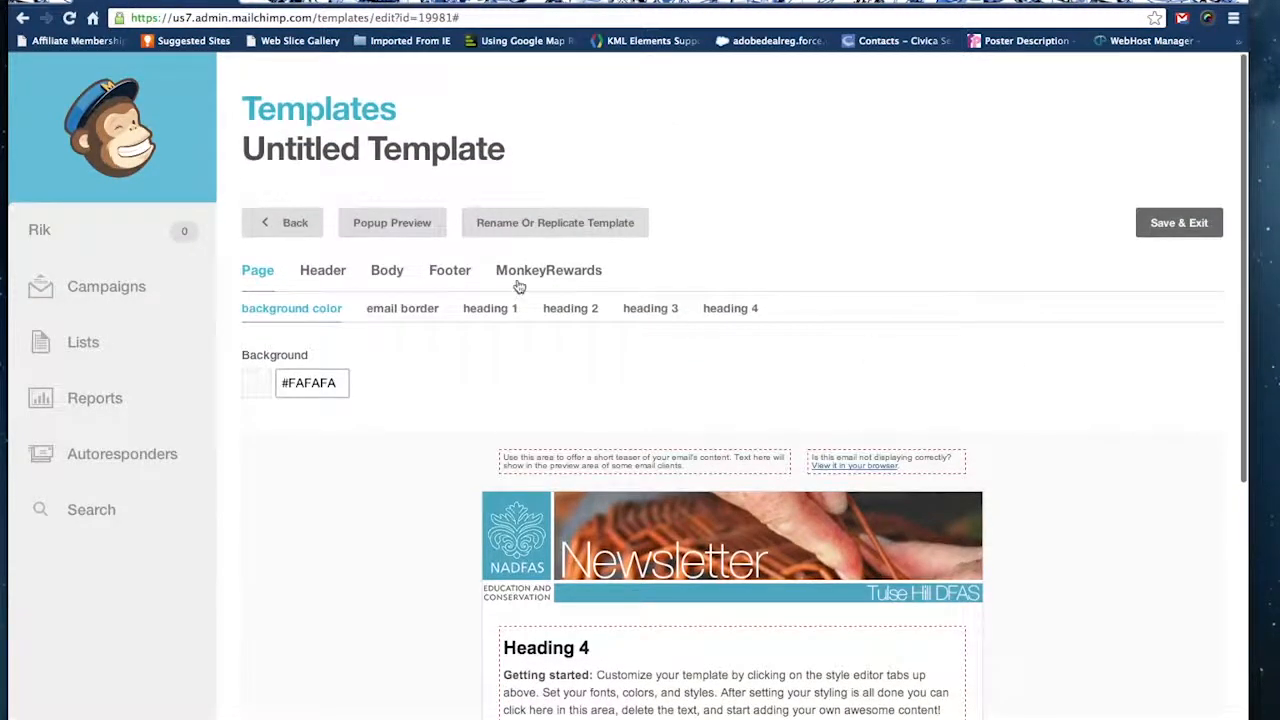
left_click(371, 222)
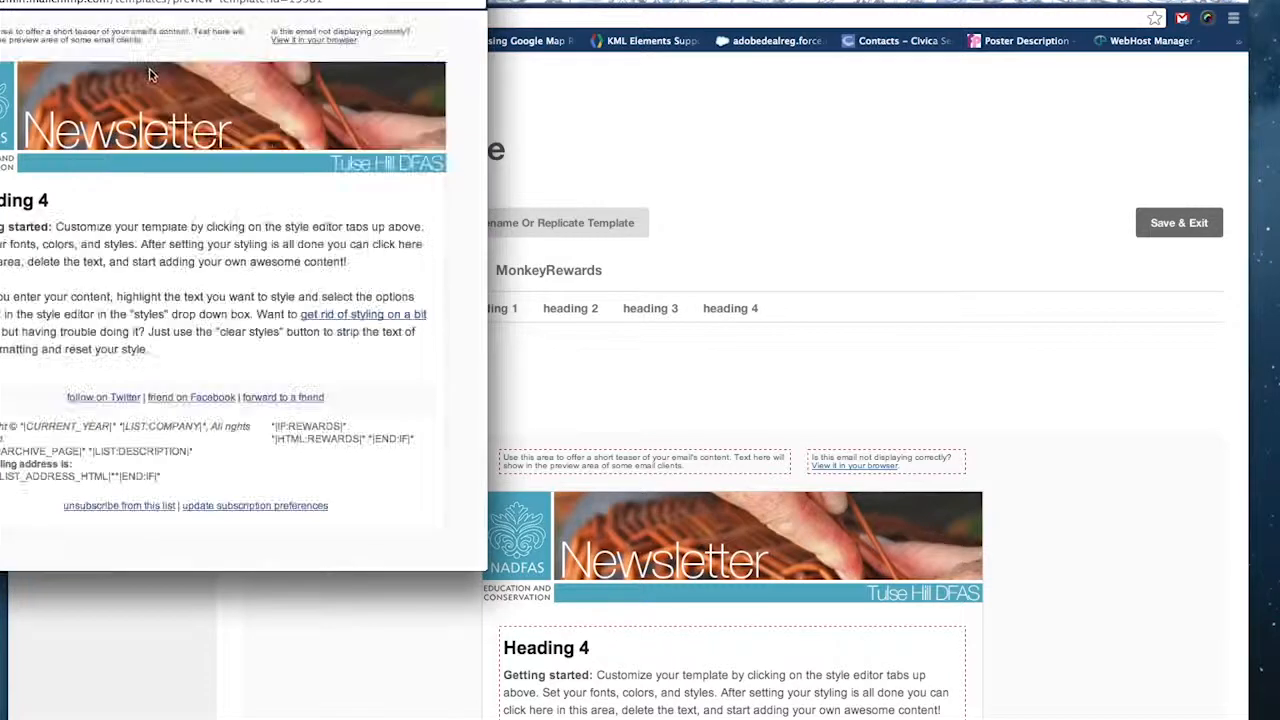
left_click_drag(0, 0, 246, 85)
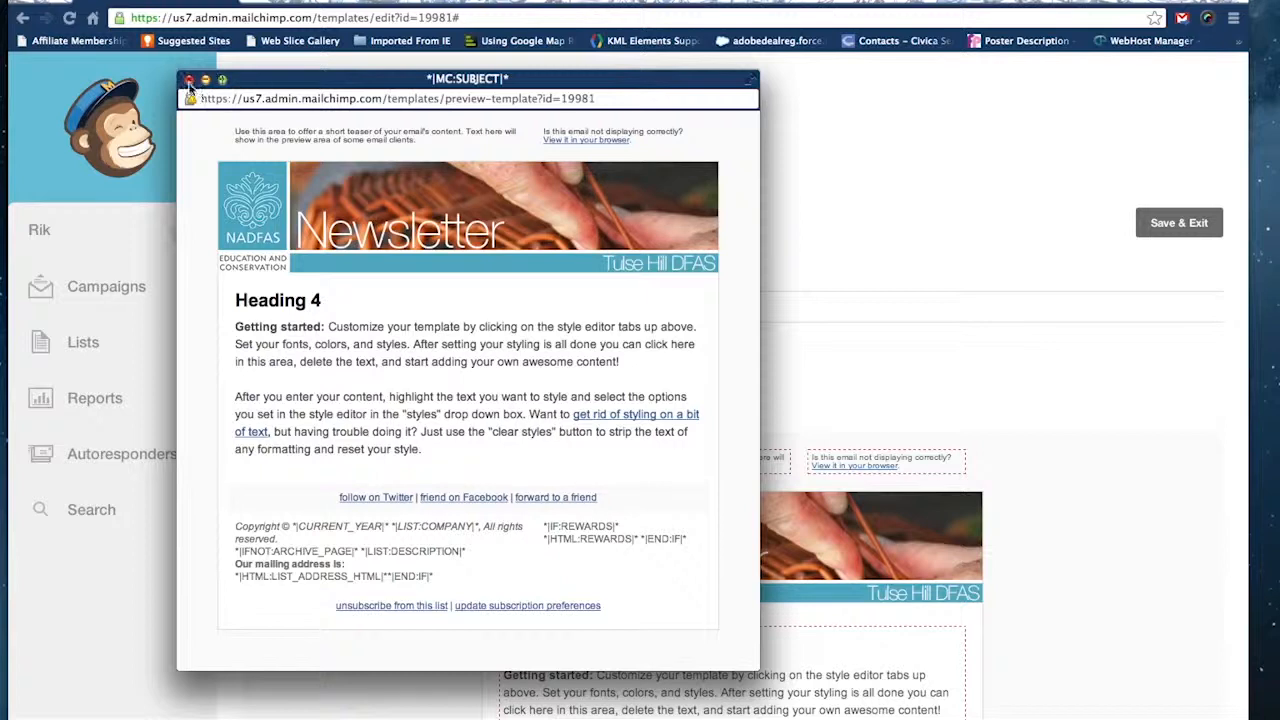
left_click(189, 79)
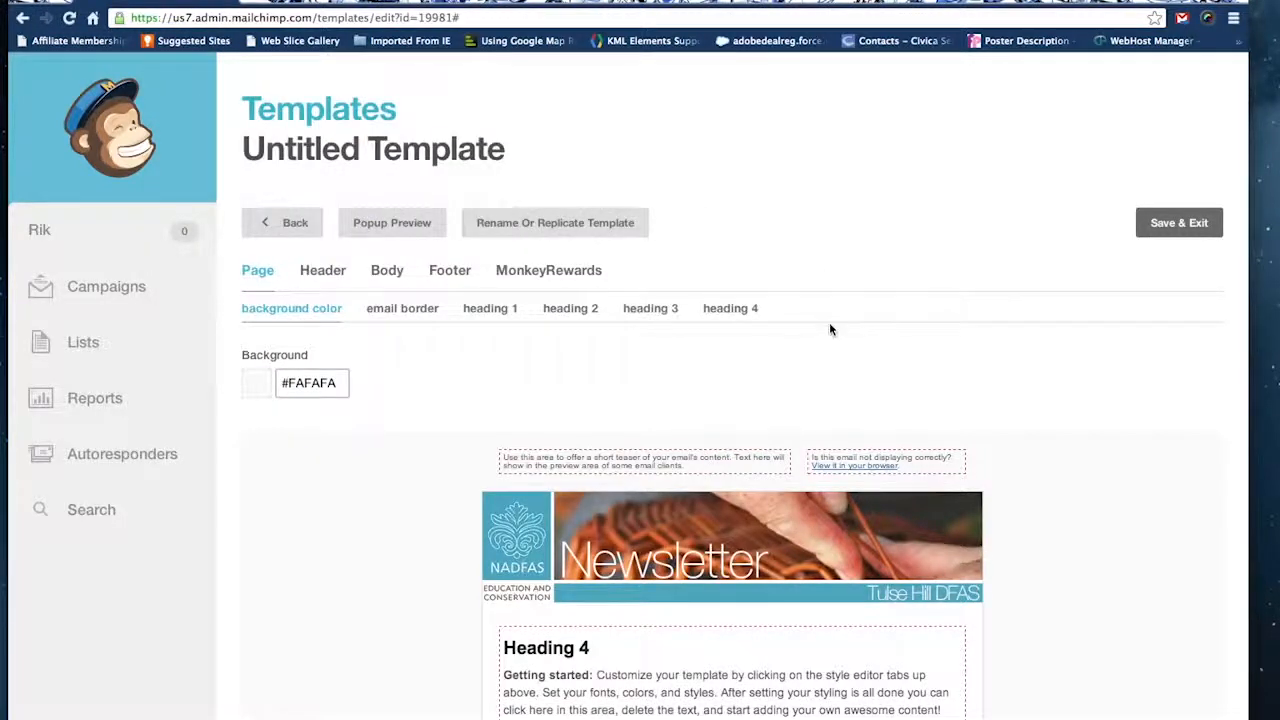
Delete the Twitter, Facebook and forward-to-a-friend links from the block below the body text and save the content.
scroll(829, 322, "down", 3)
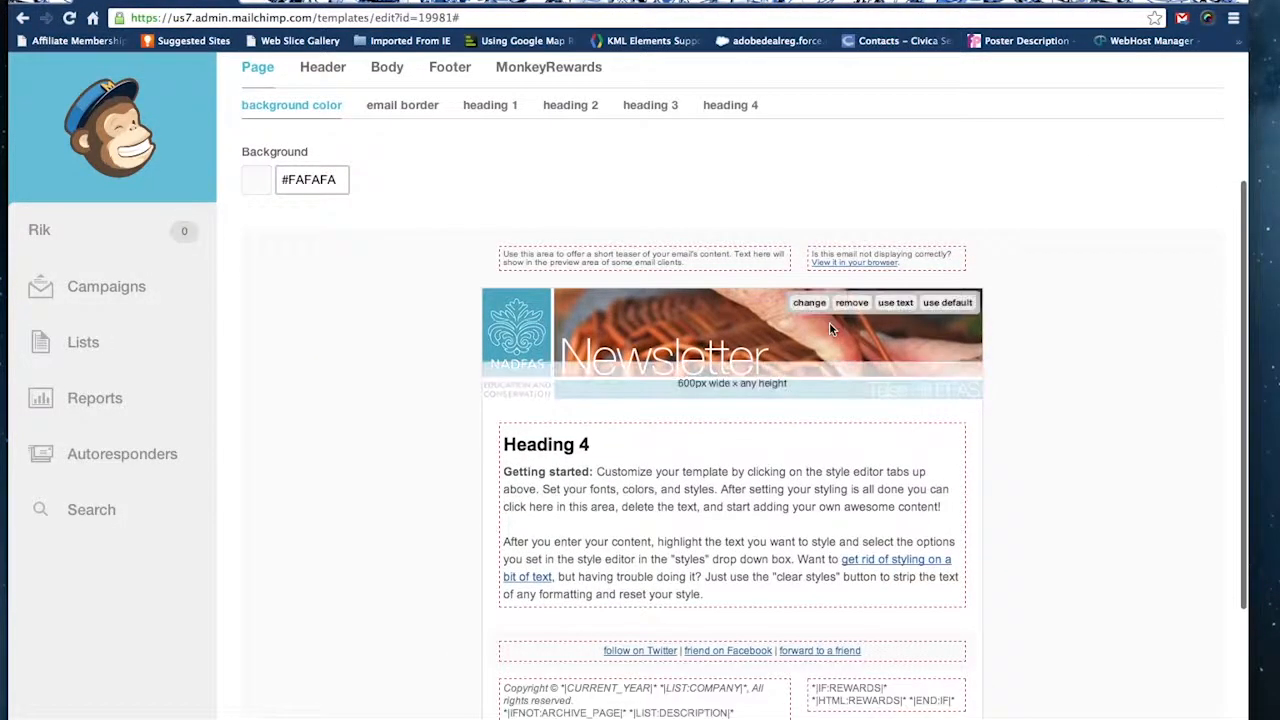
left_click(947, 656)
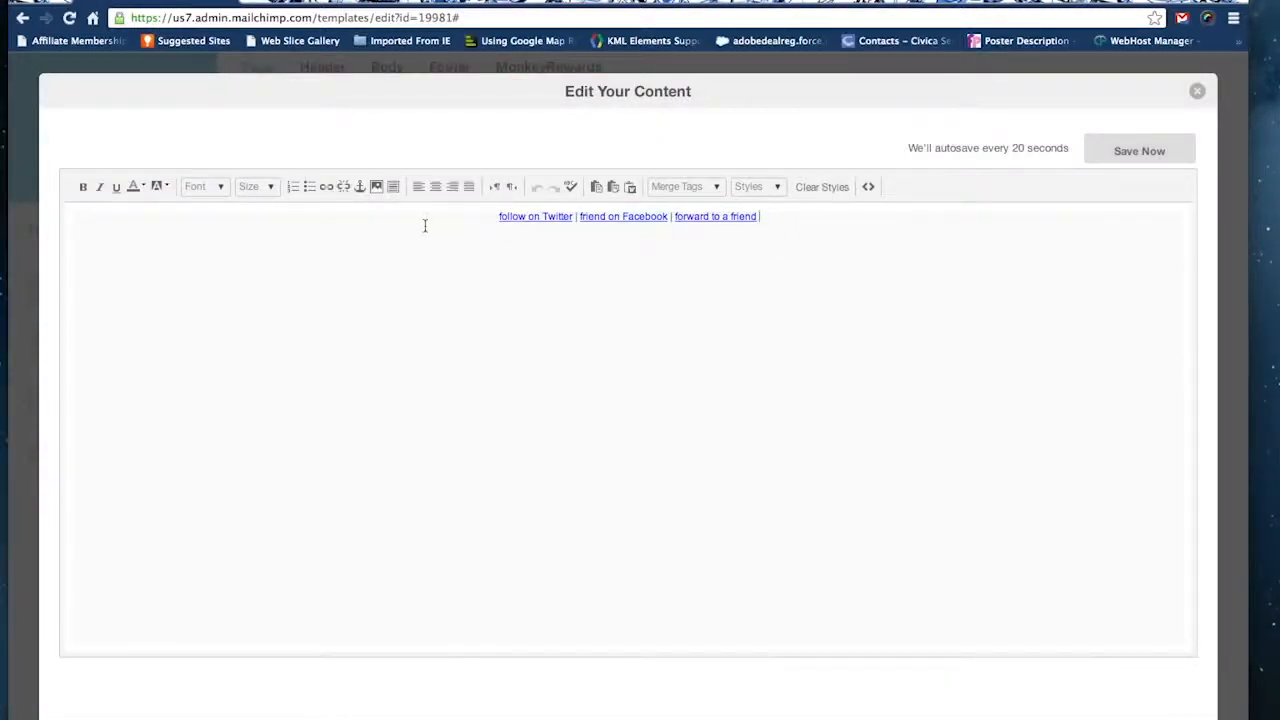
left_click_drag(416, 226, 433, 214)
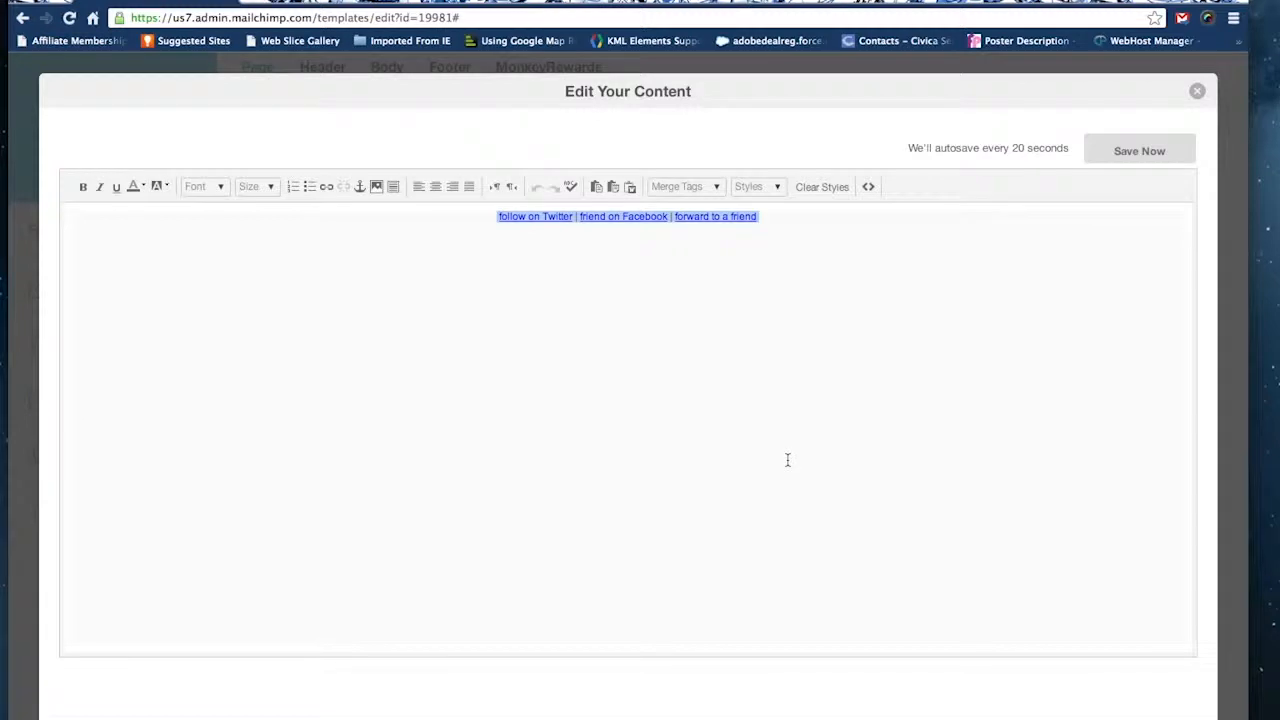
key("BackSpace")
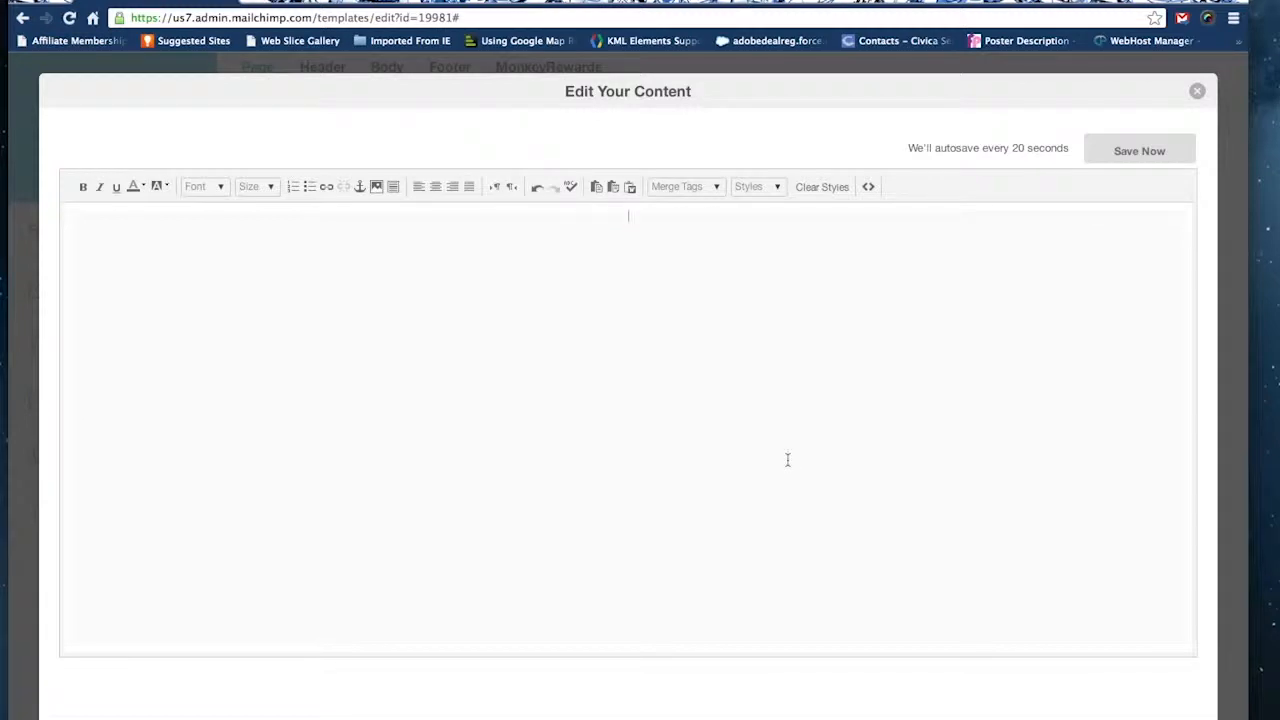
left_click(1123, 158)
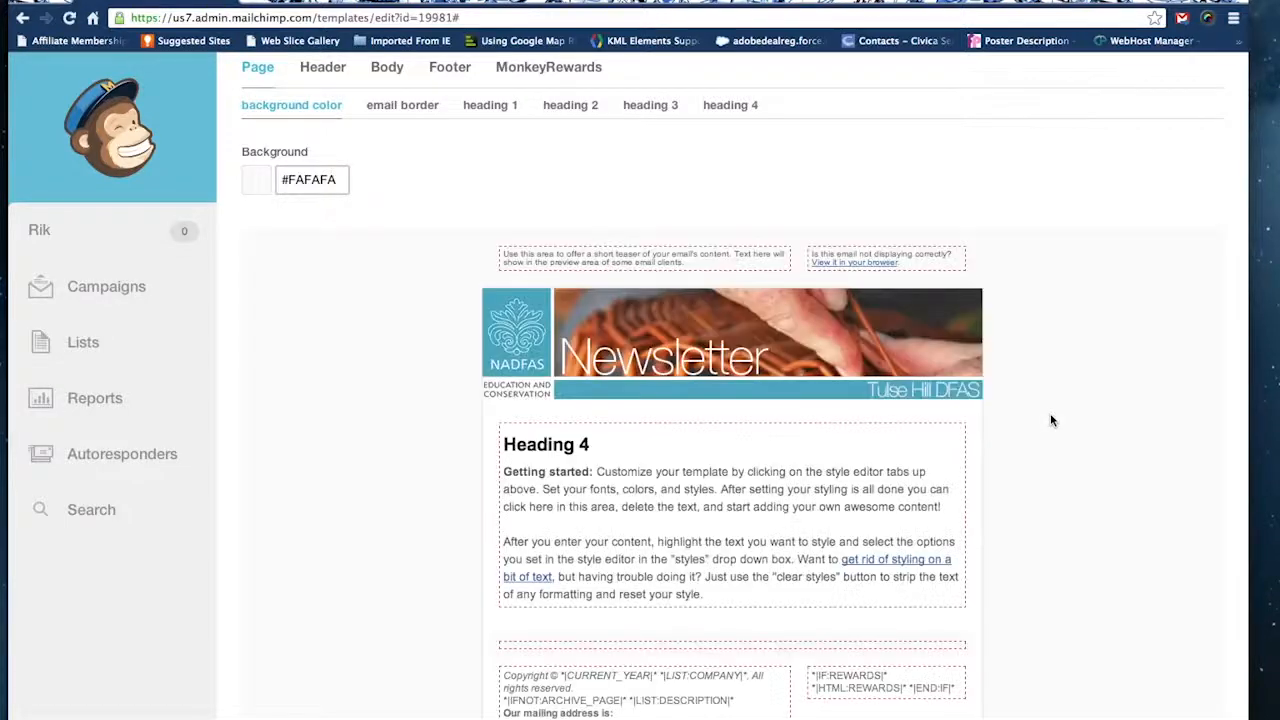
scroll(1050, 420, "down", 3)
scroll(1050, 420, "down", 2)
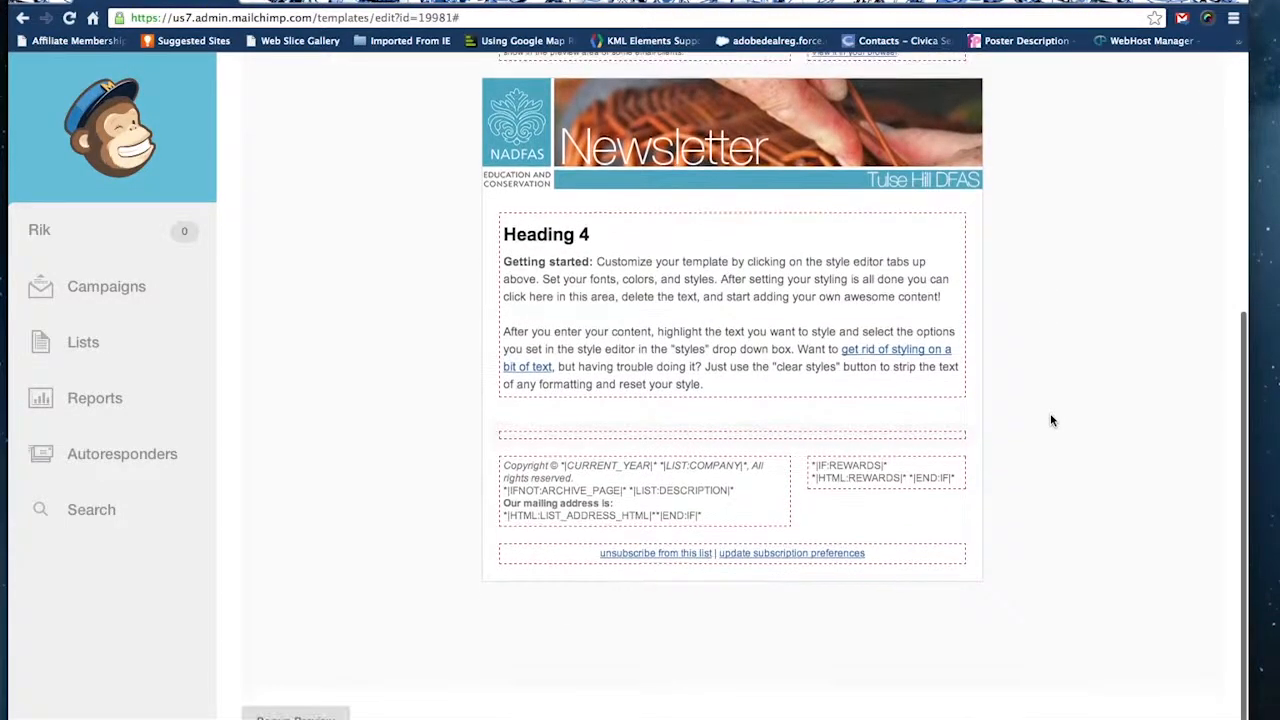
scroll(1050, 420, "up", 10)
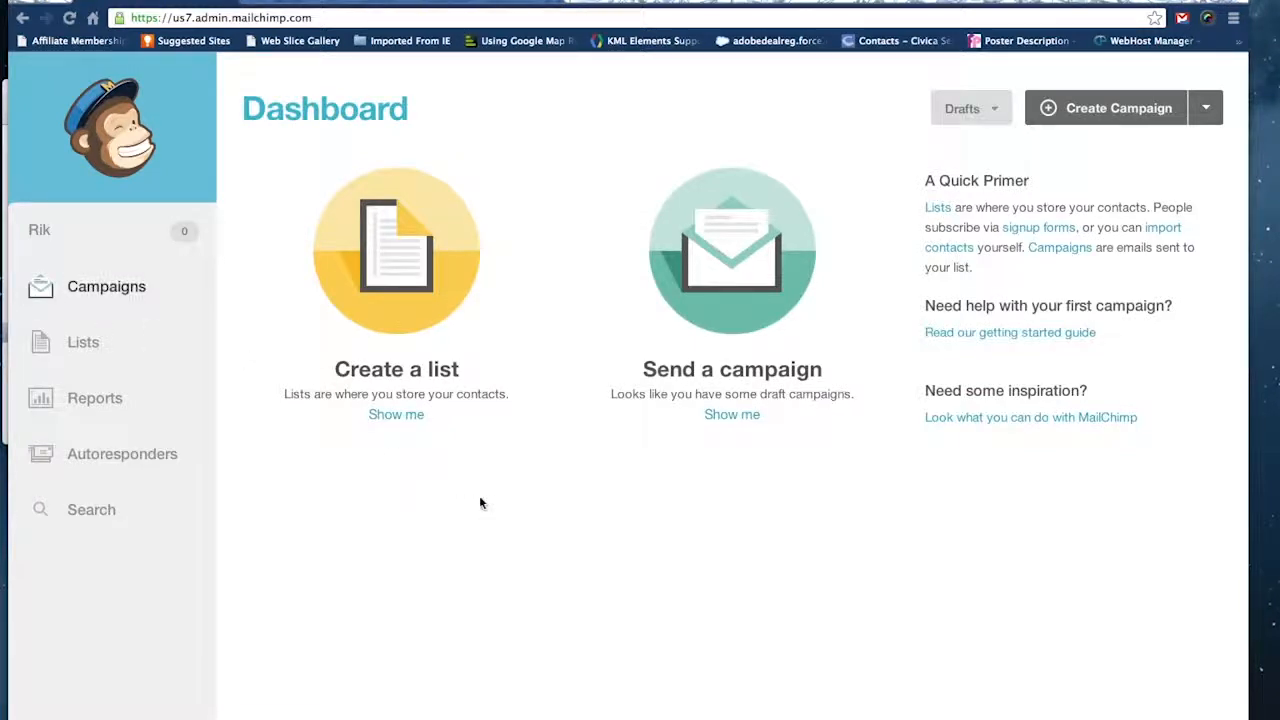
Start a new subscriber list and fill in its name, default sender name, reply-to email and the default subject "my first newsletter".
left_click(86, 344)
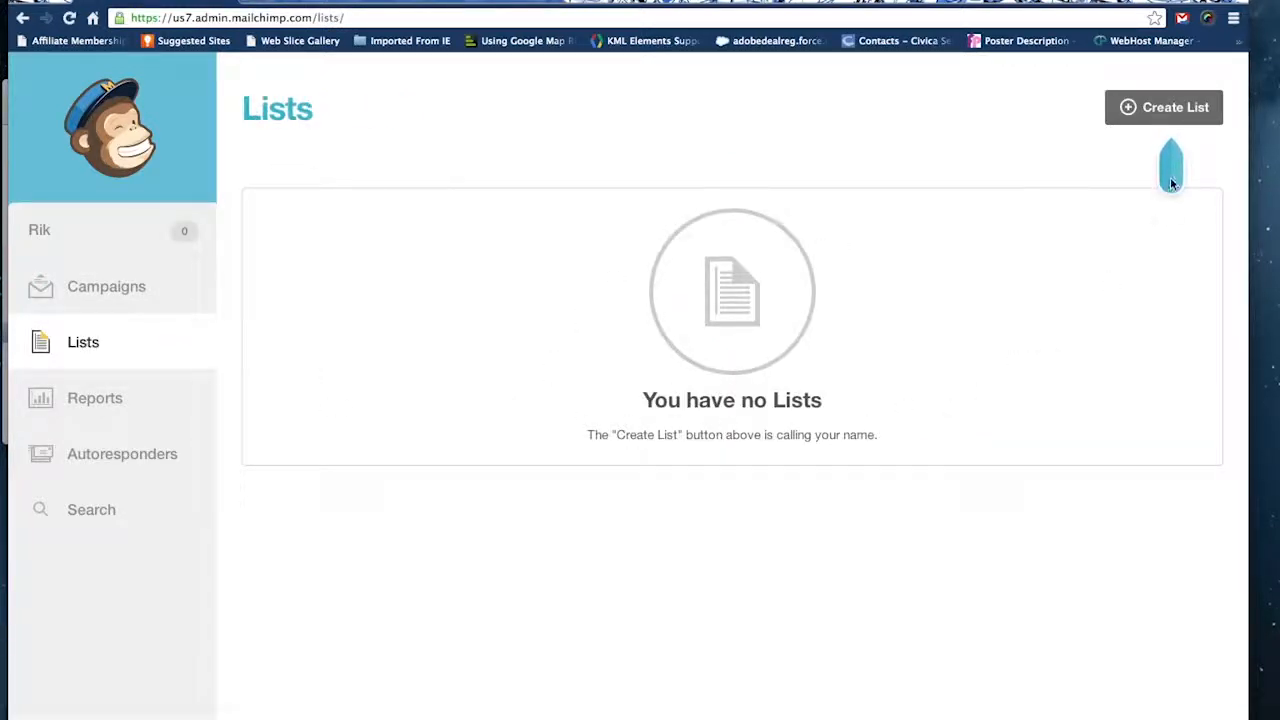
left_click(1175, 108)
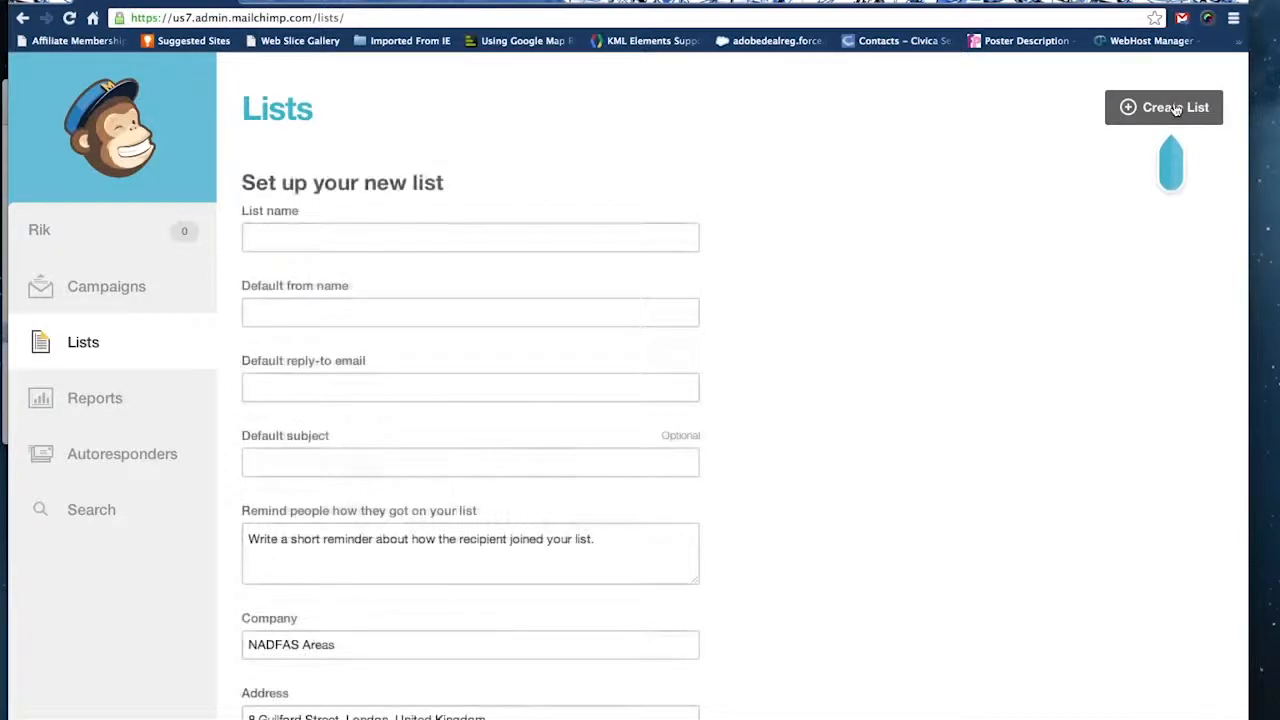
left_click(586, 236)
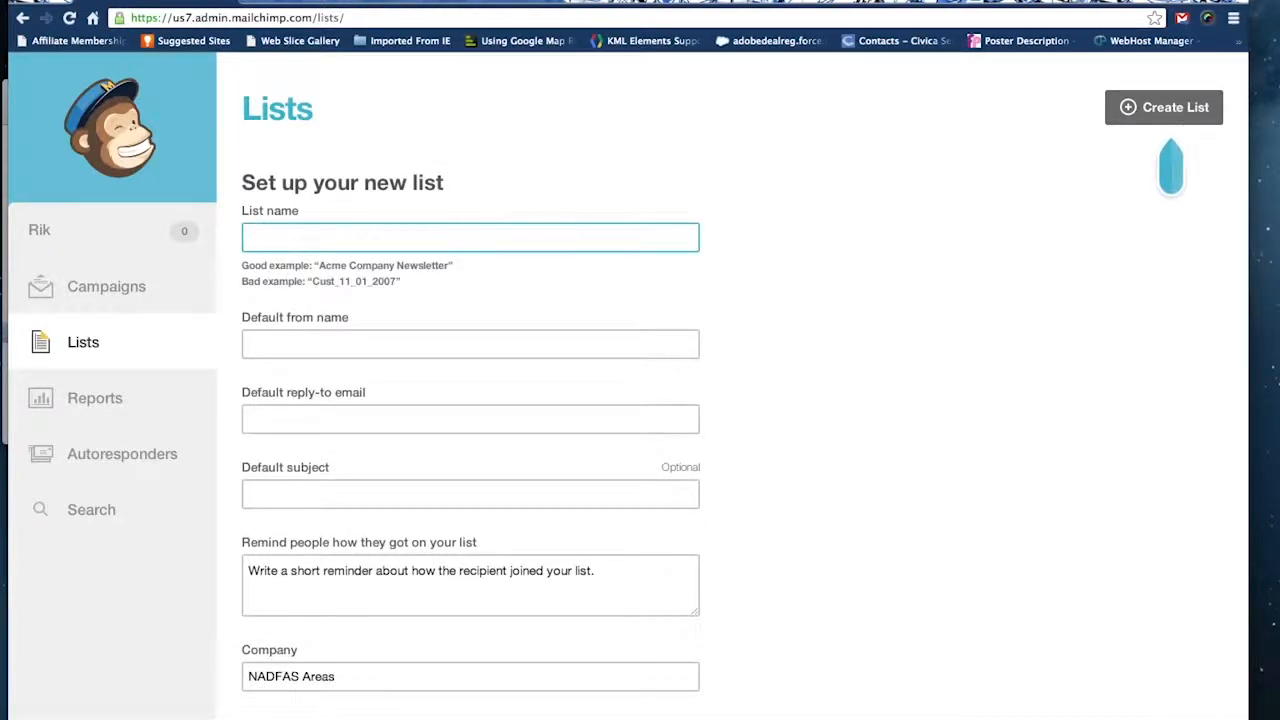
type("riks list")
left_click(580, 344)
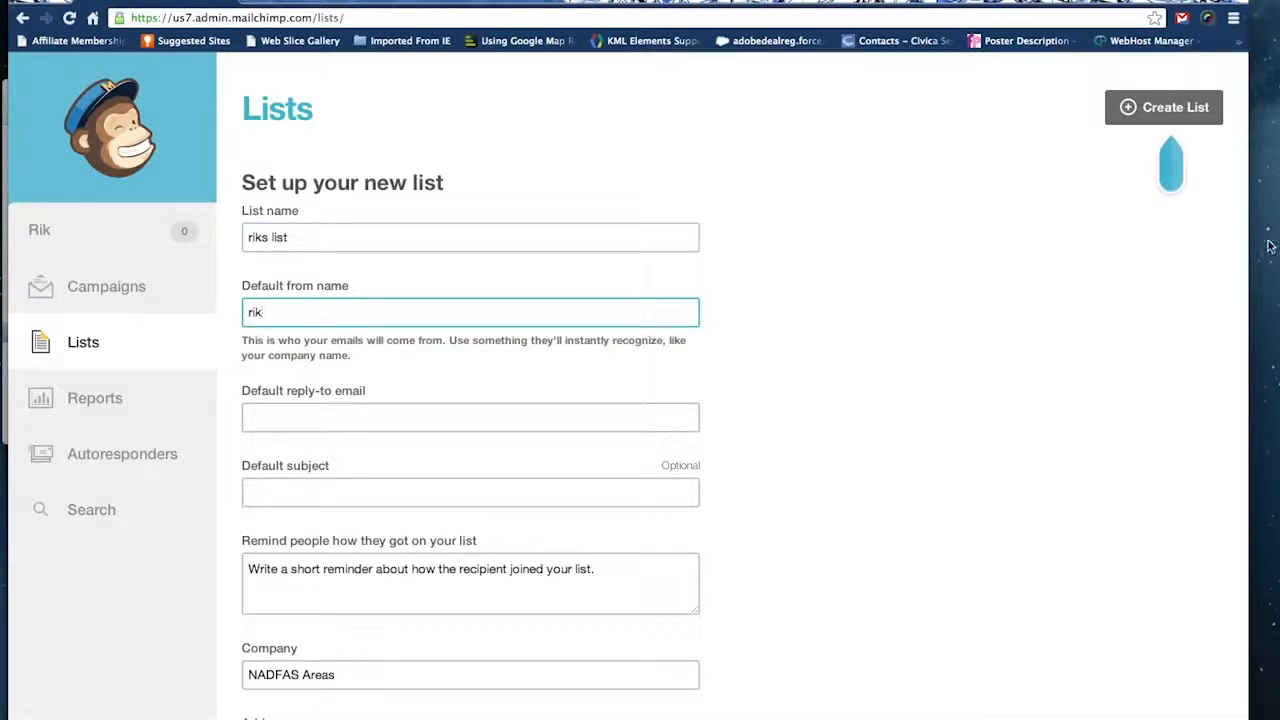
left_click(600, 420)
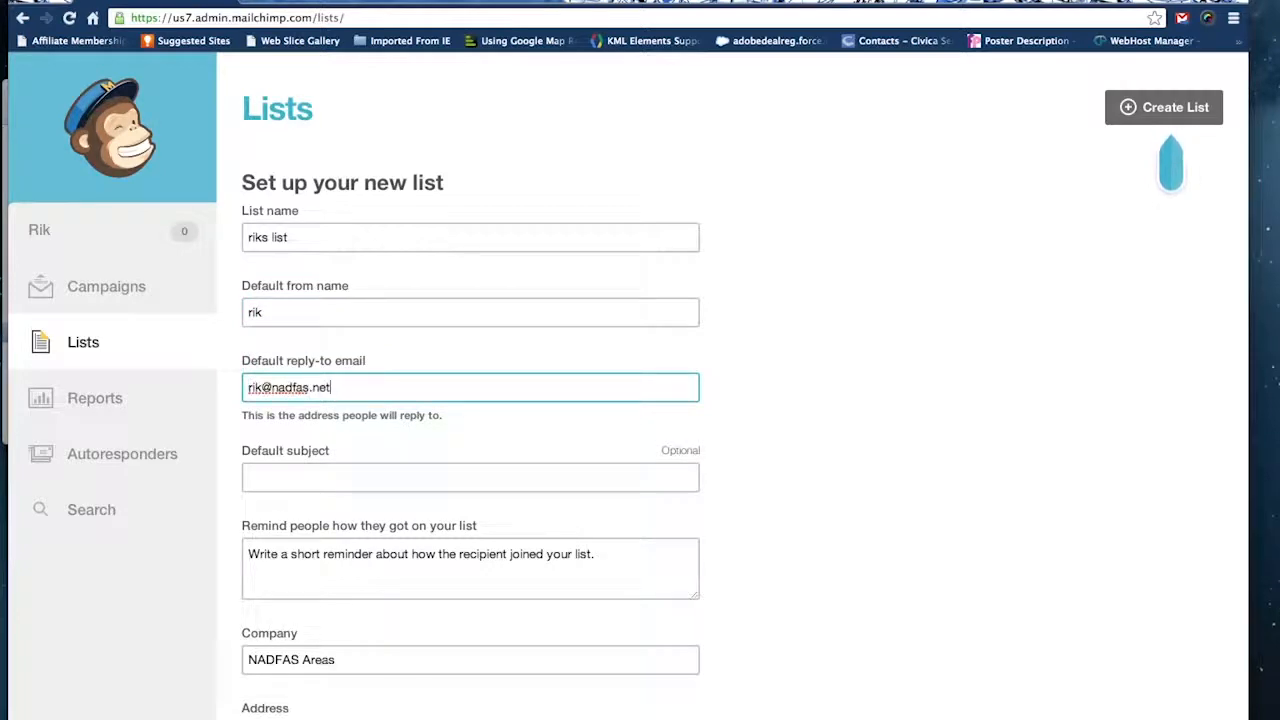
left_click(530, 466)
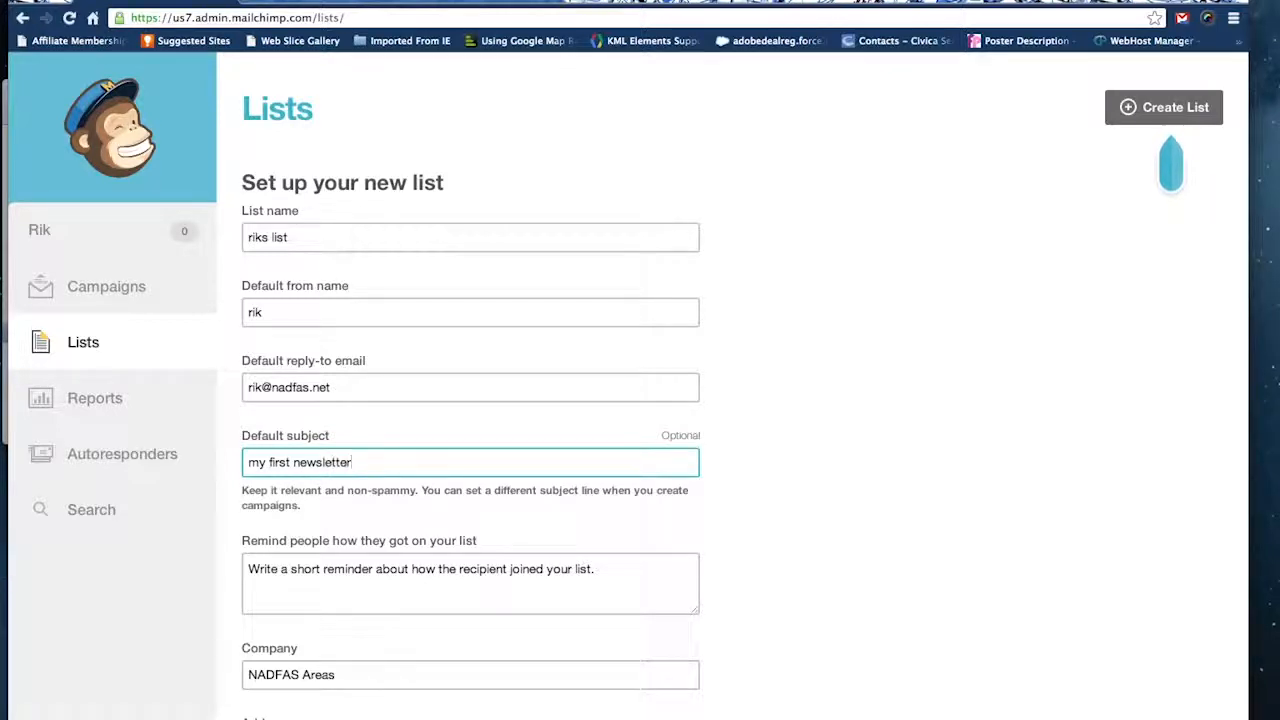
Set the reminder of how people got on the list to "you are a member of my dfas".
scroll(865, 362, "down", 2)
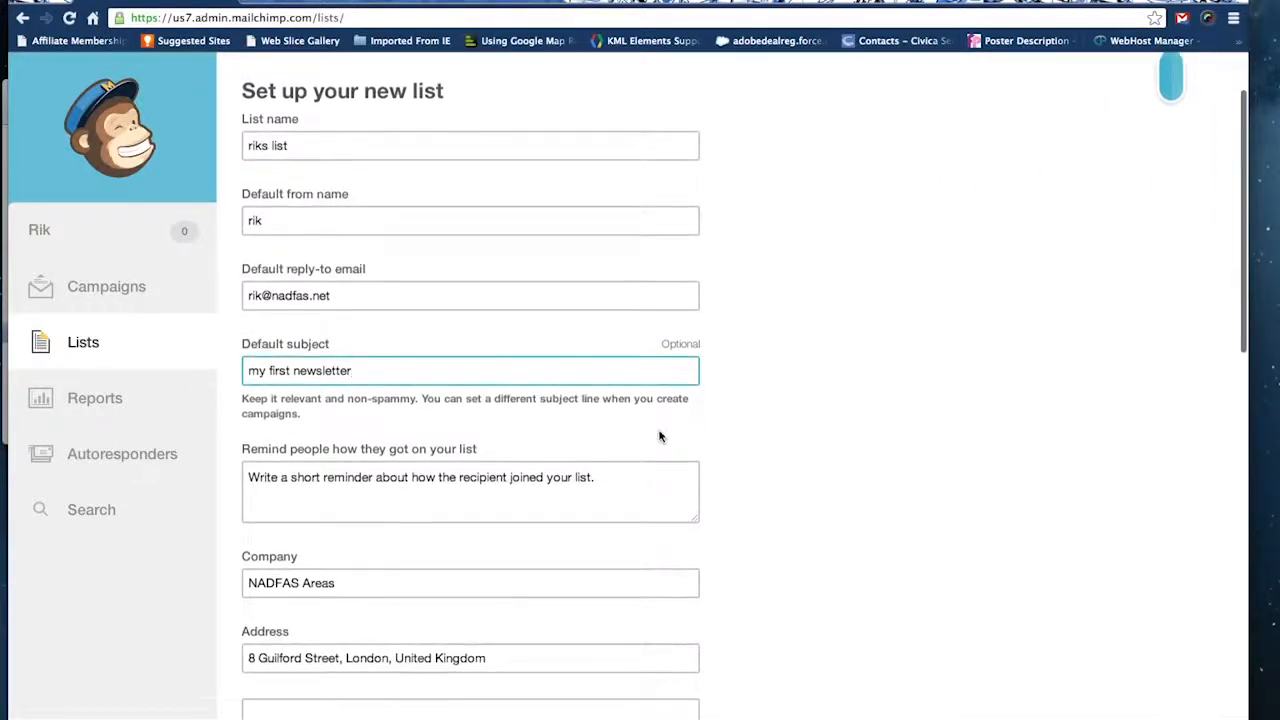
left_click(620, 485)
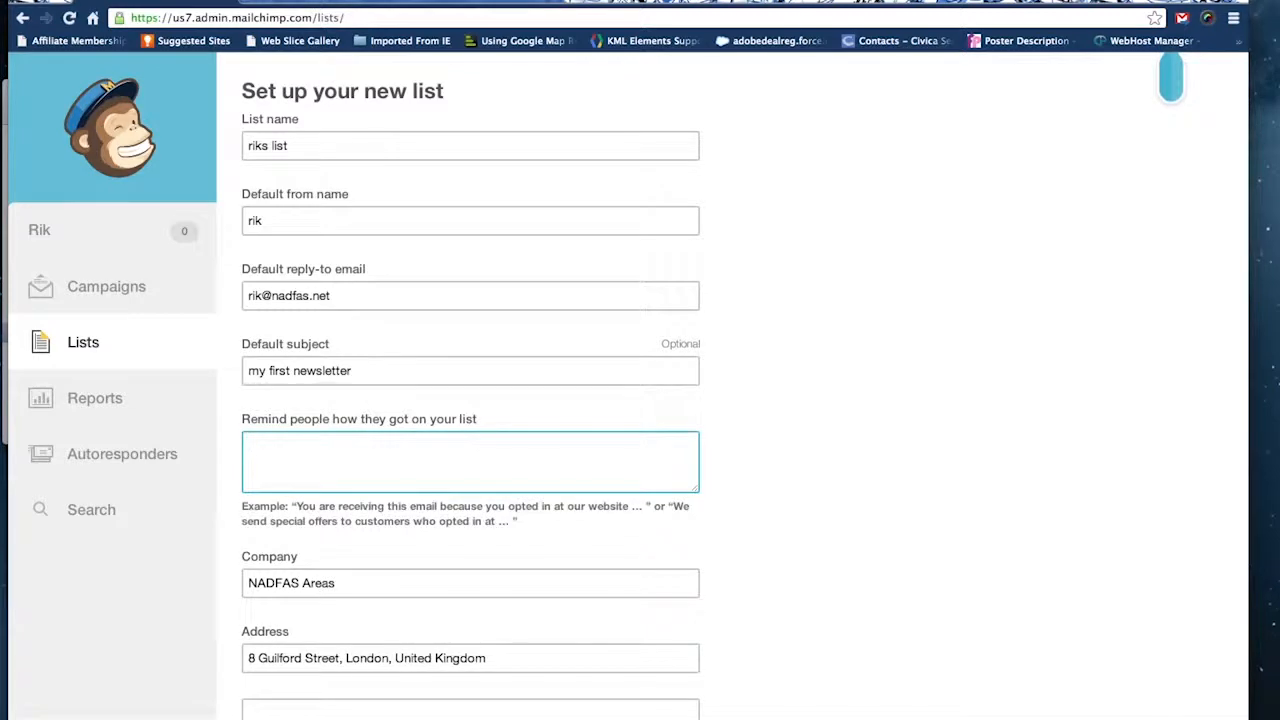
type("you are a member of my dfas")
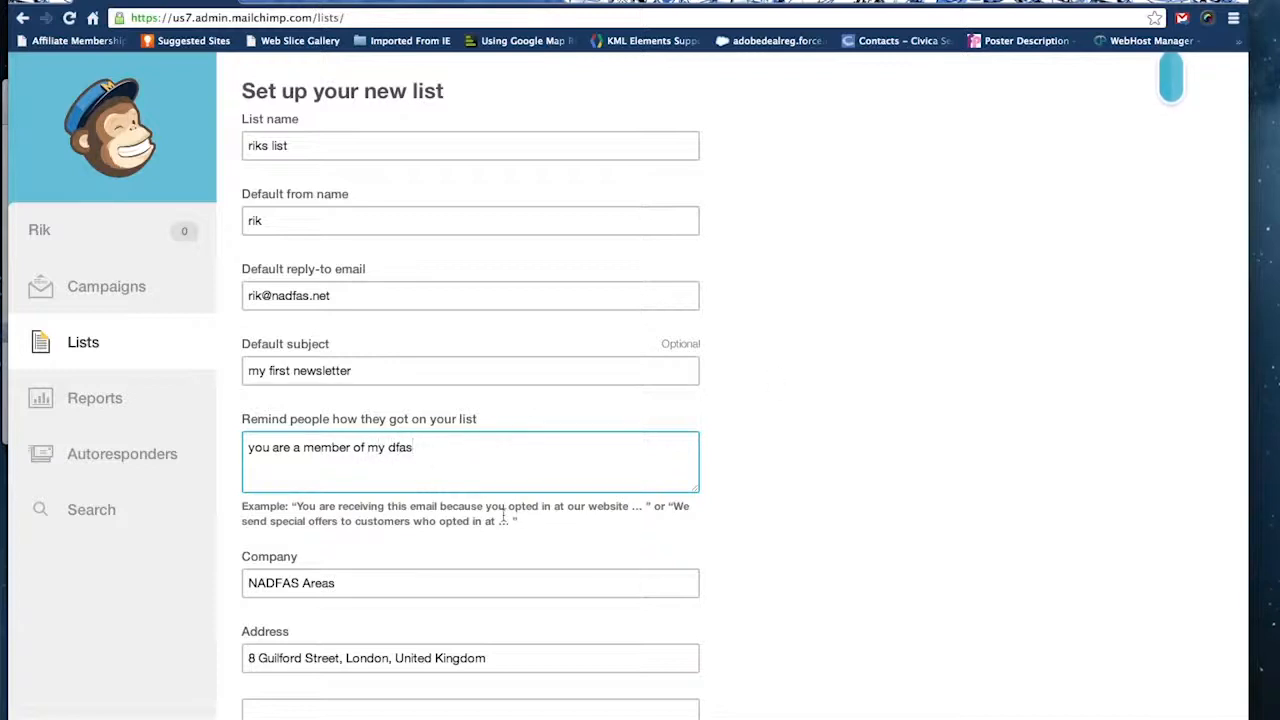
Enable the daily summary notification, let people pick their email format, and save the new list.
scroll(460, 480, "down", 3)
scroll(534, 480, "down", 7)
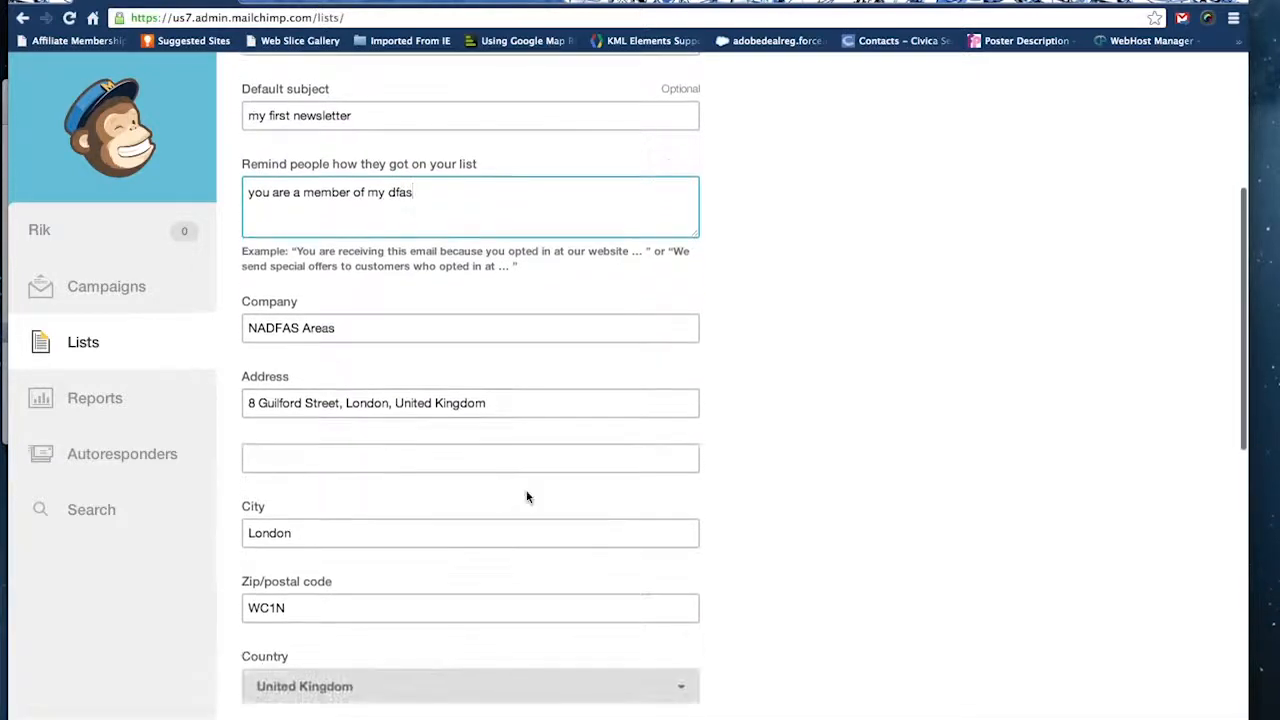
scroll(527, 497, "down", 9)
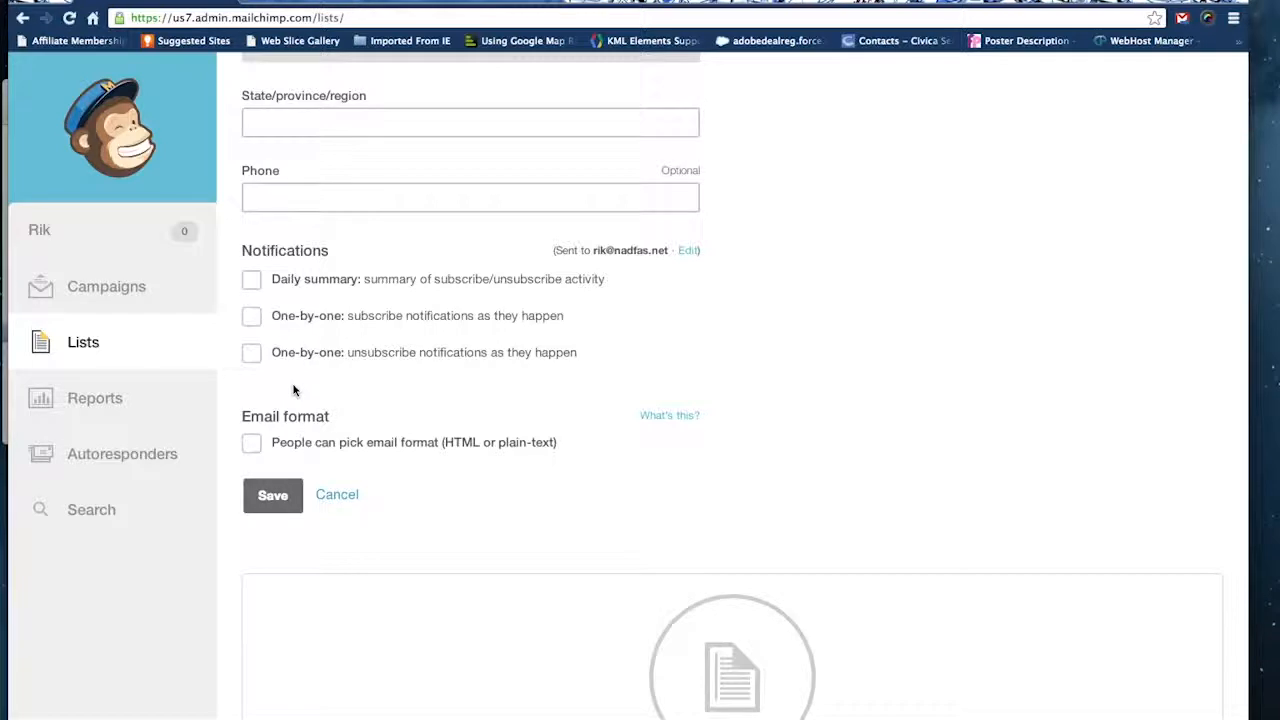
left_click(252, 282)
scroll(400, 420, "down", 1)
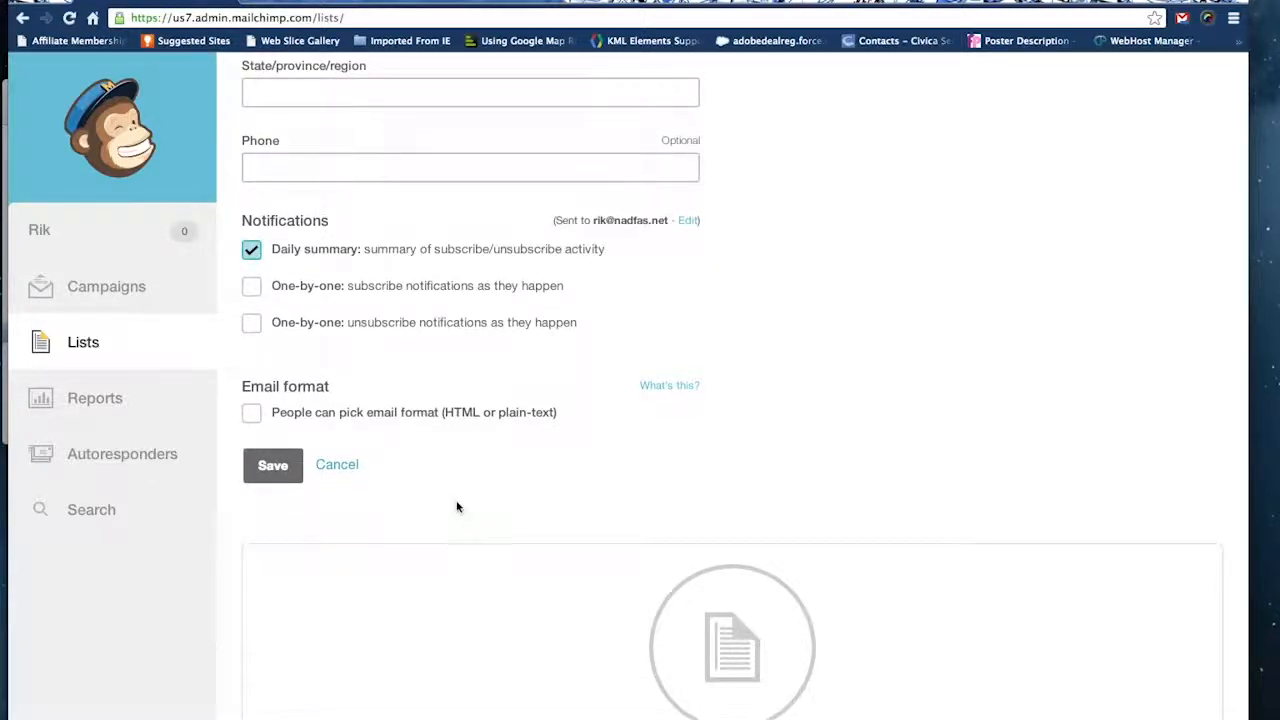
left_click(251, 412)
scroll(399, 463, "down", 2)
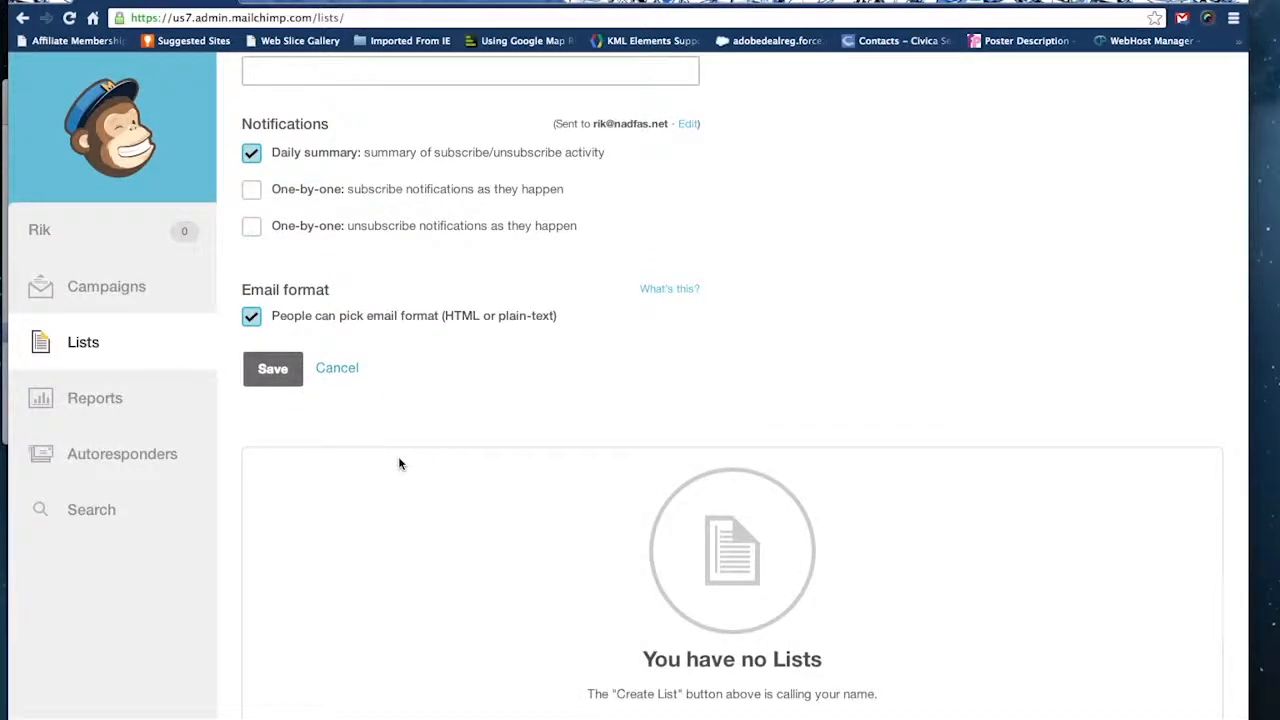
left_click(285, 373)
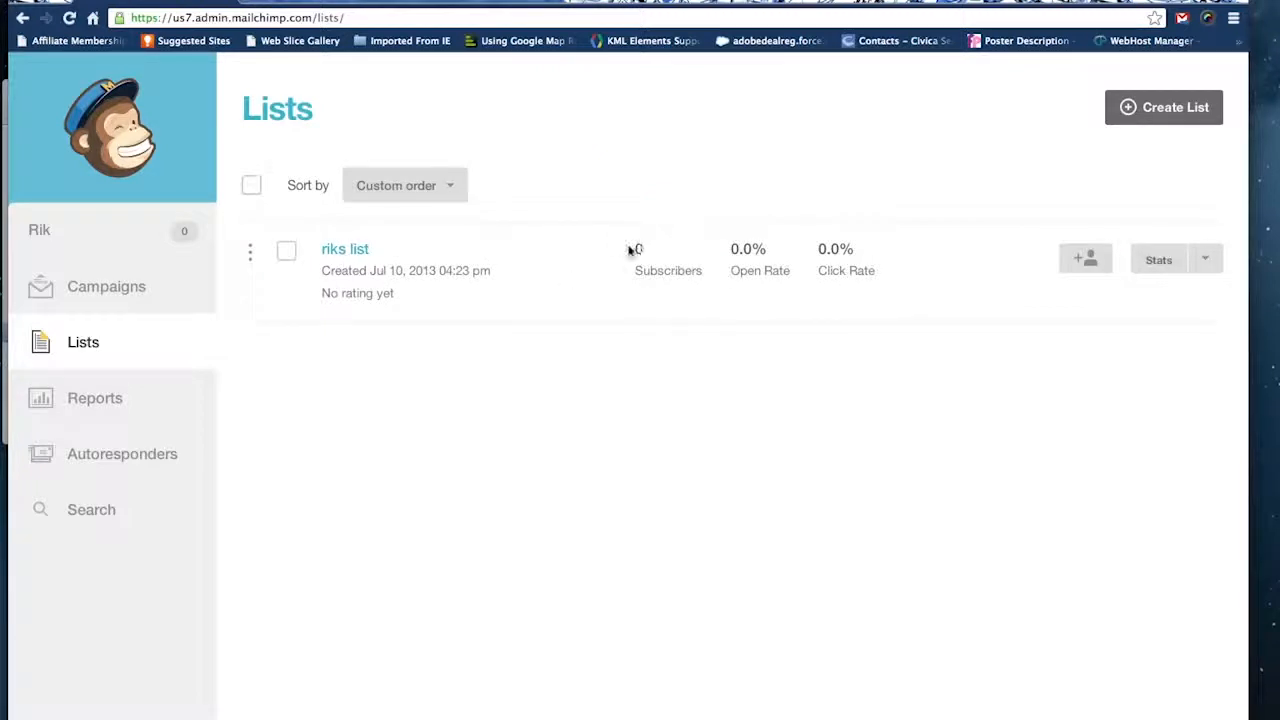
Start adding a subscriber to the new list and enter the subscriber's email address.
left_click(1090, 261)
left_click(563, 397)
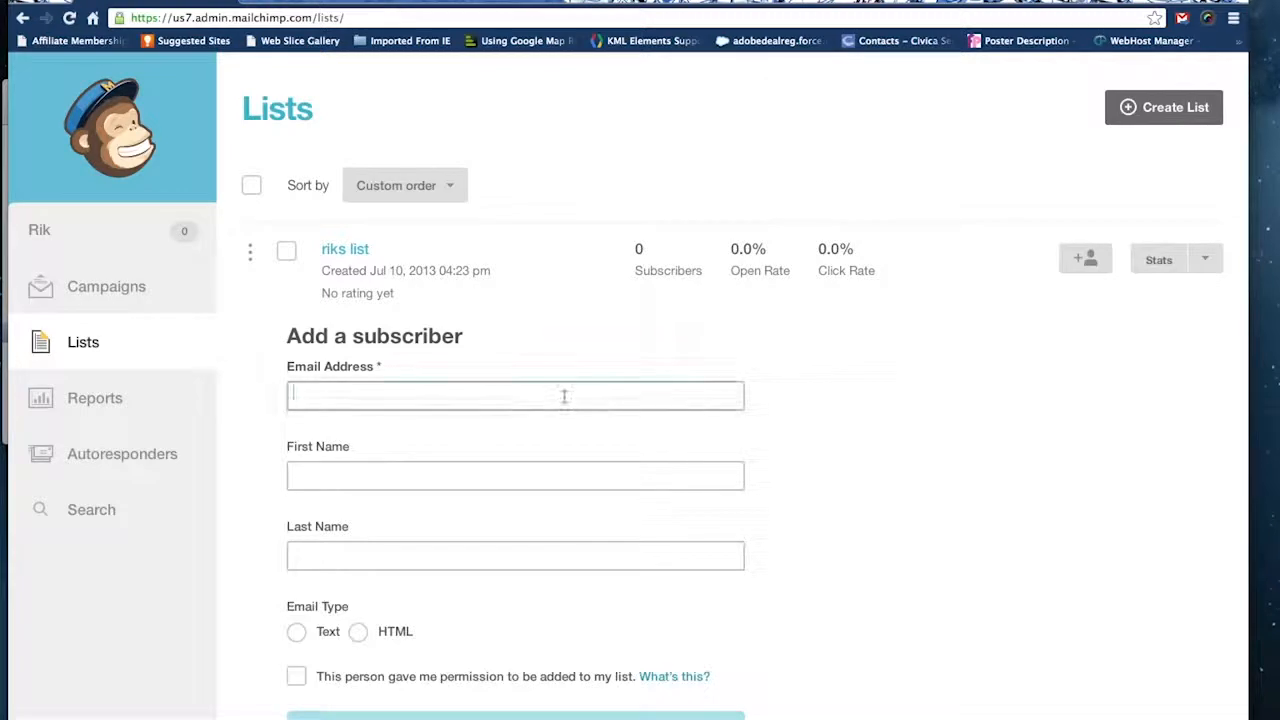
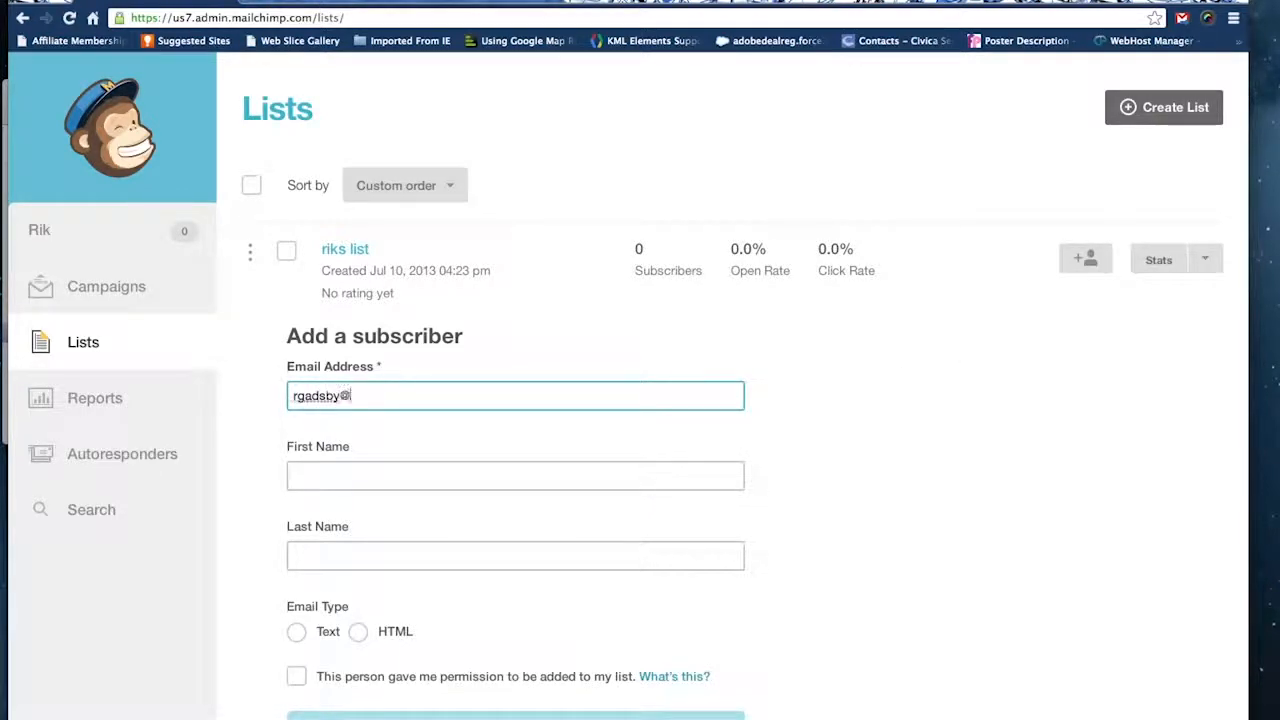
Enter the subscriber's first name and last name.
left_click(438, 476)
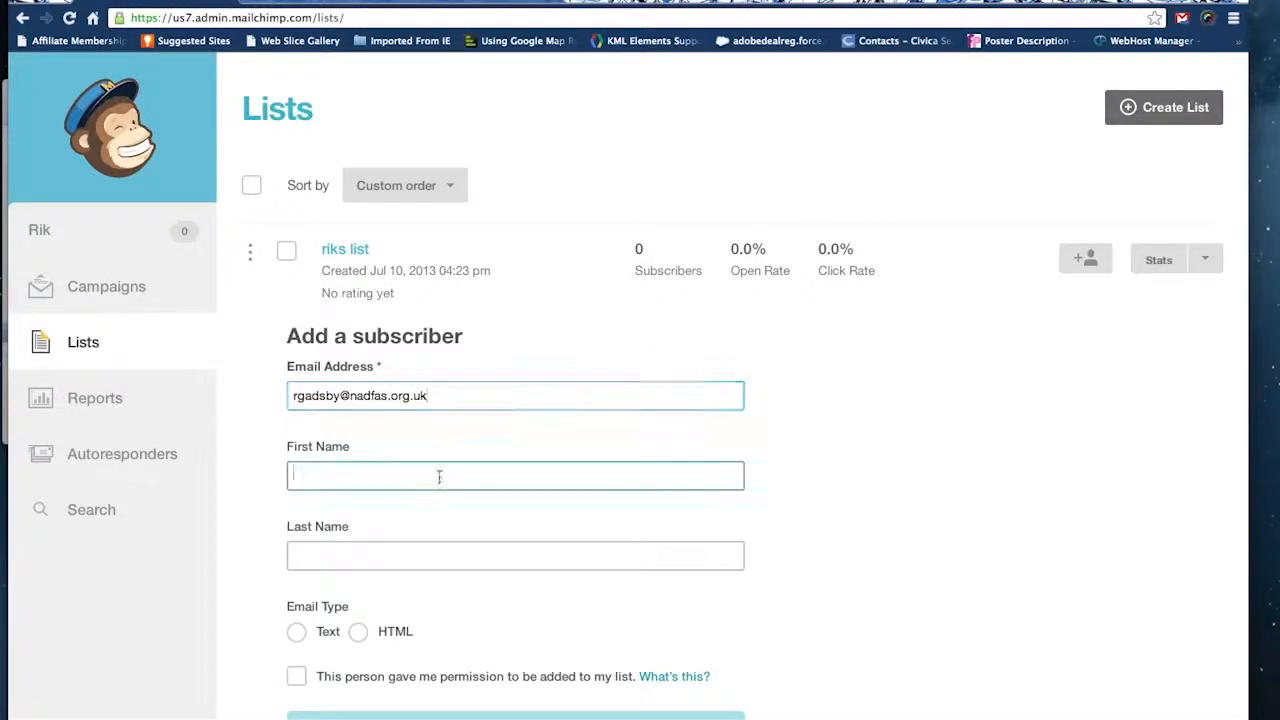
type("rik")
left_click(339, 557)
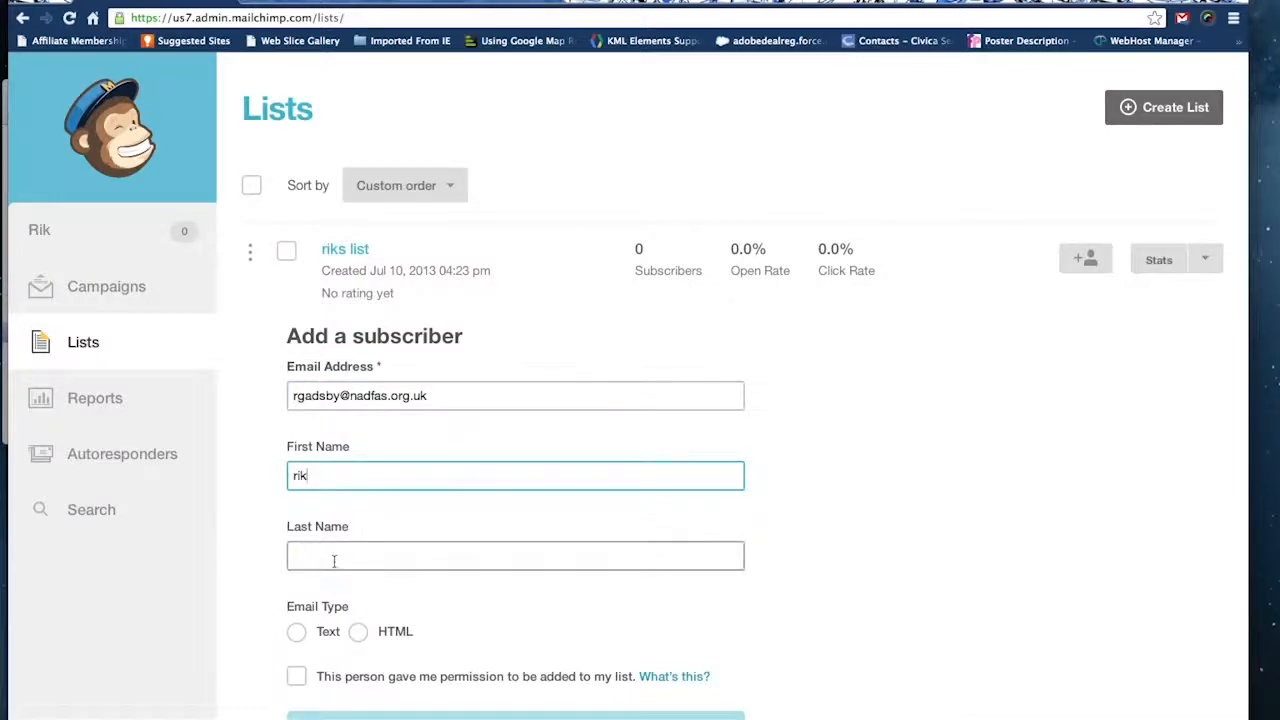
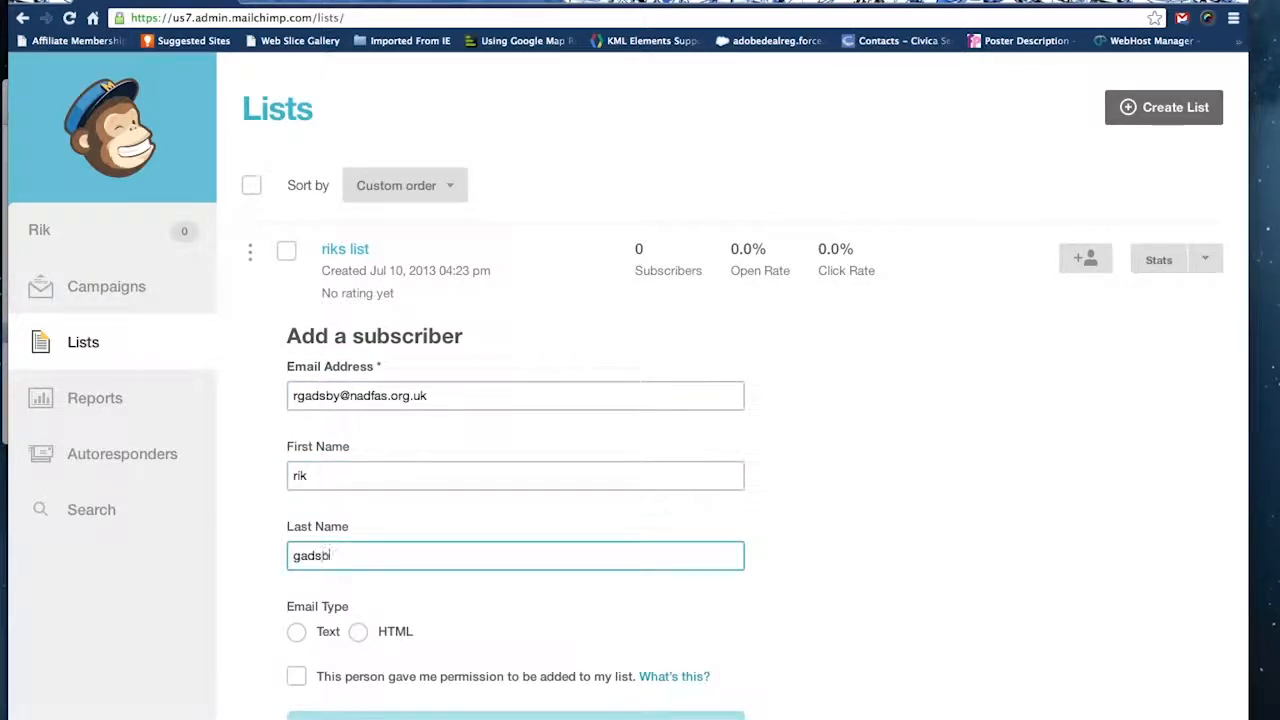
Set the subscriber's email type to HTML, mark that permission was given, and subscribe the person to the list.
left_click(358, 632)
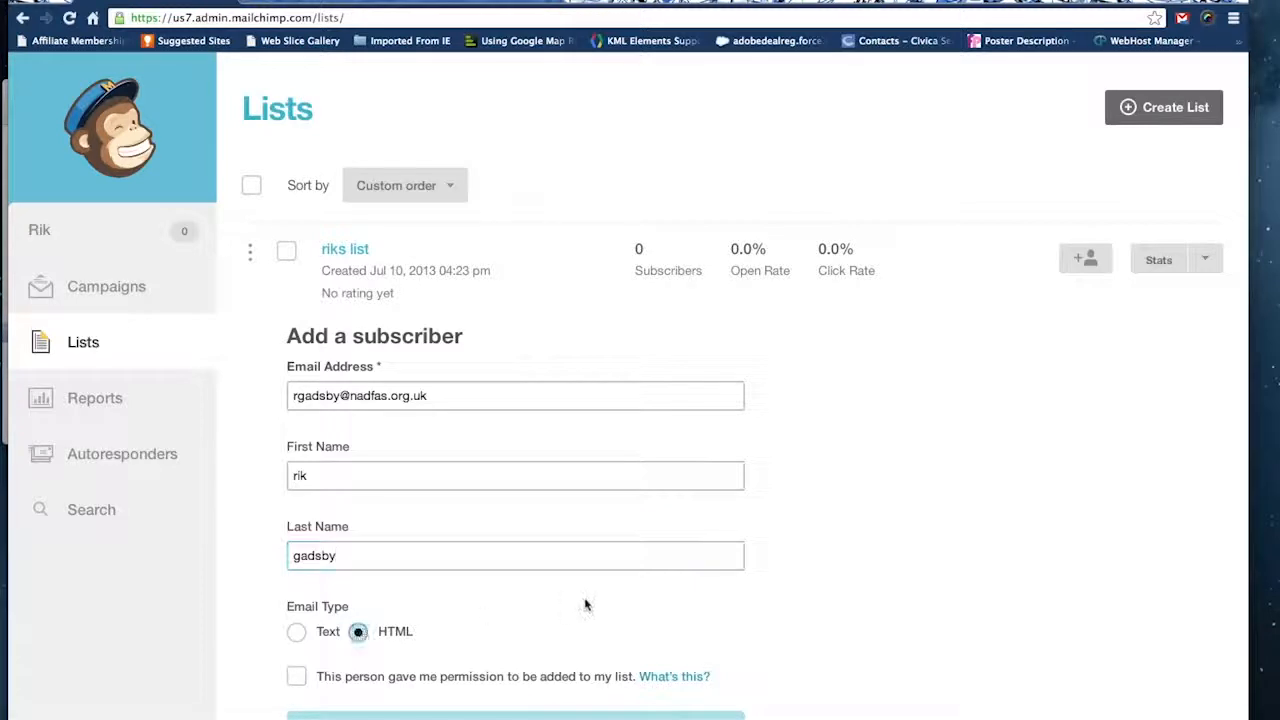
scroll(585, 605, "down", 3)
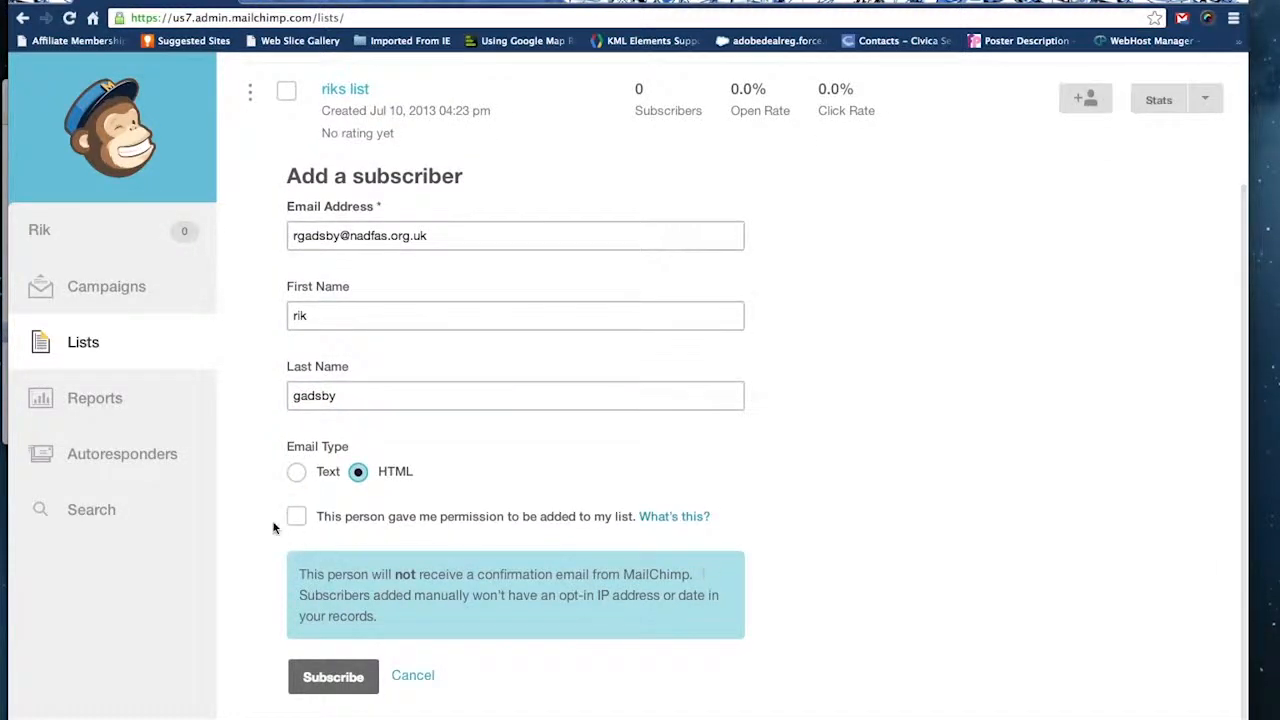
left_click(296, 516)
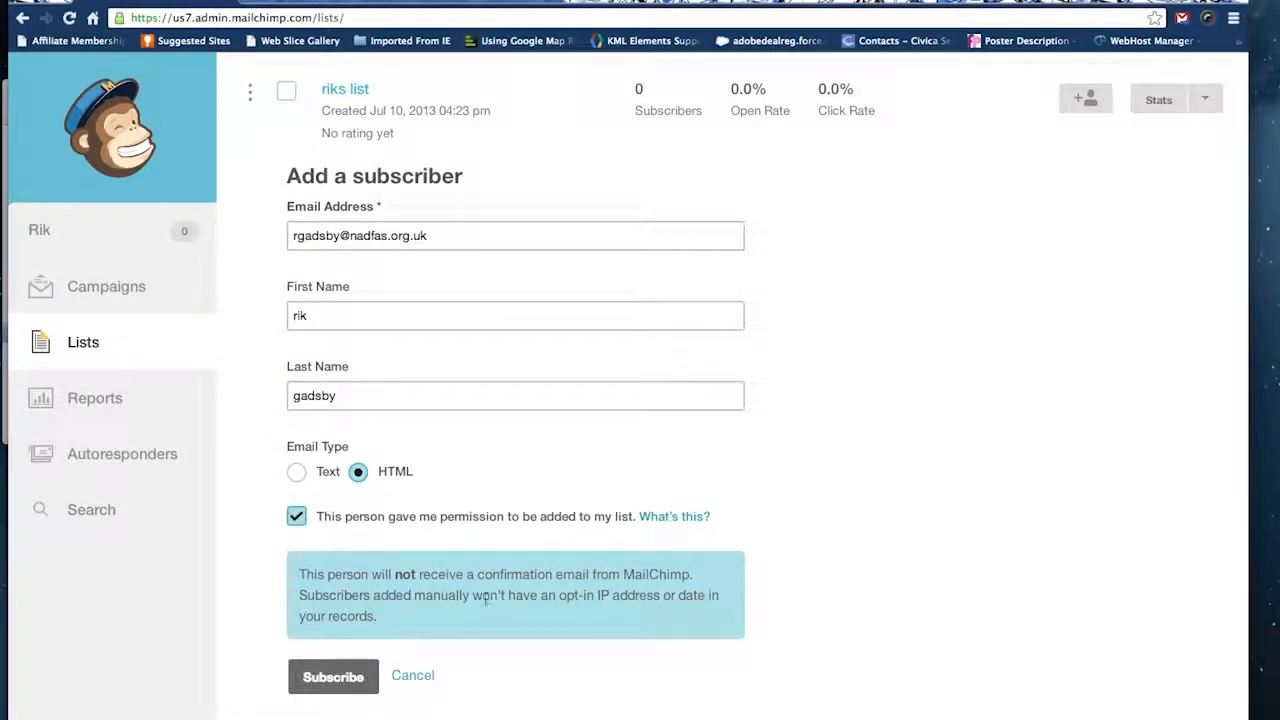
left_click(345, 677)
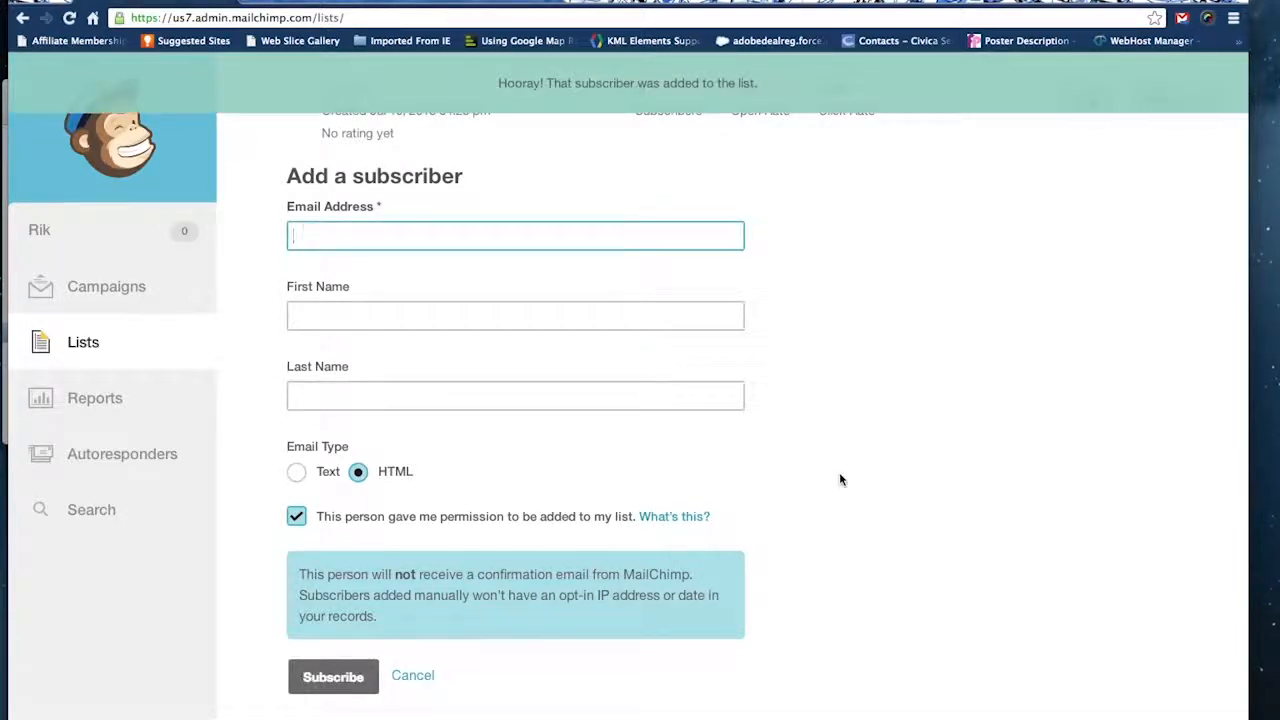
View the subscribers of the new list, then return to the lists overview.
scroll(926, 445, "up", 3)
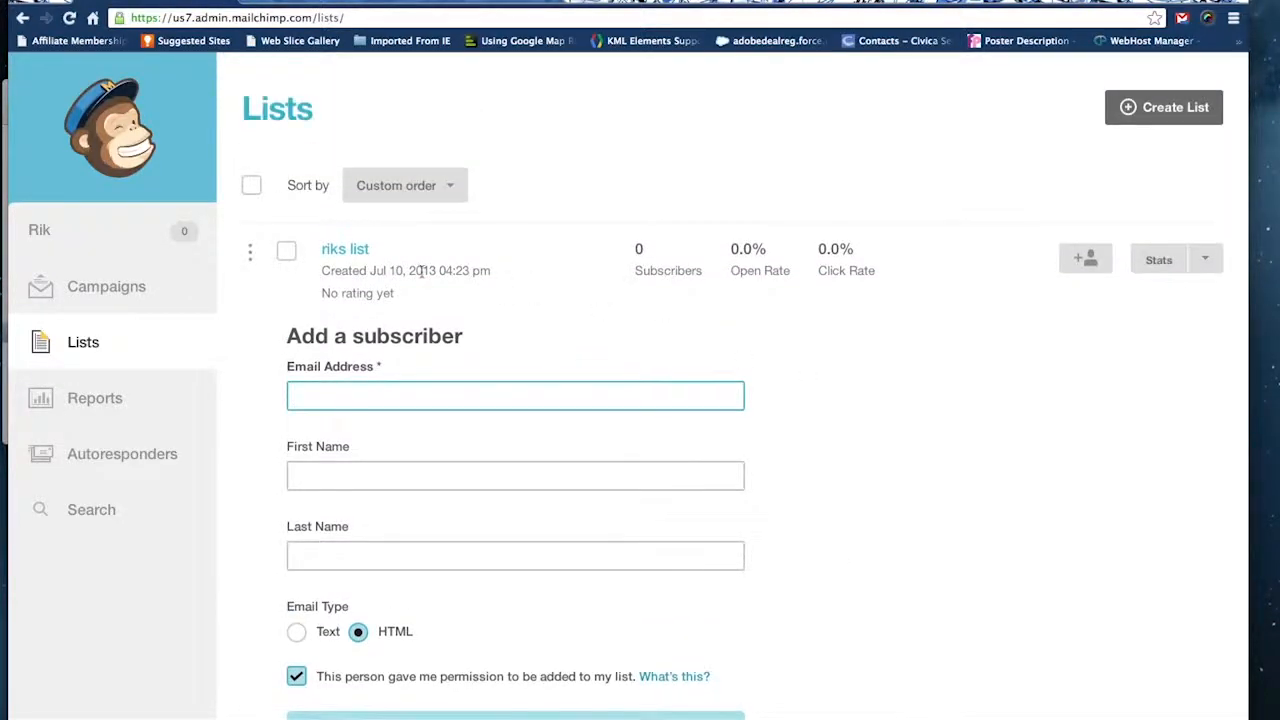
left_click(362, 250)
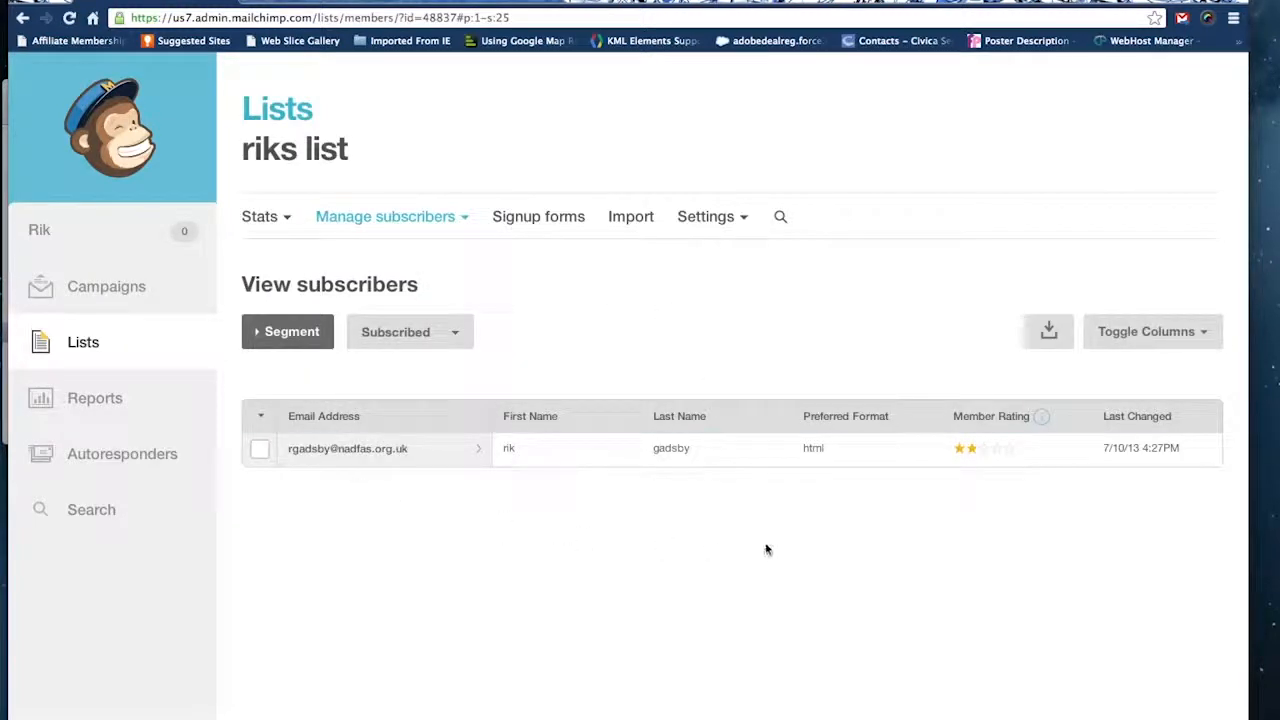
left_click(156, 332)
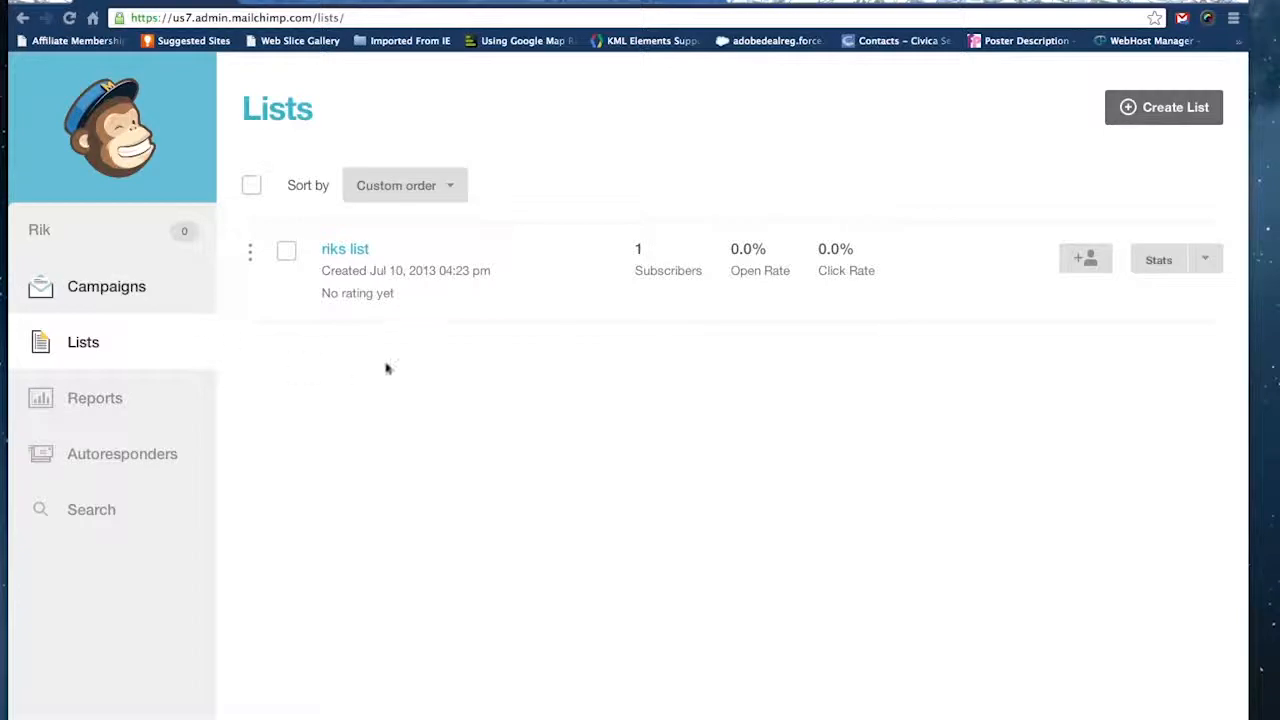
Reopen the new list and start a subscriber import from a file on the computer.
left_click(353, 252)
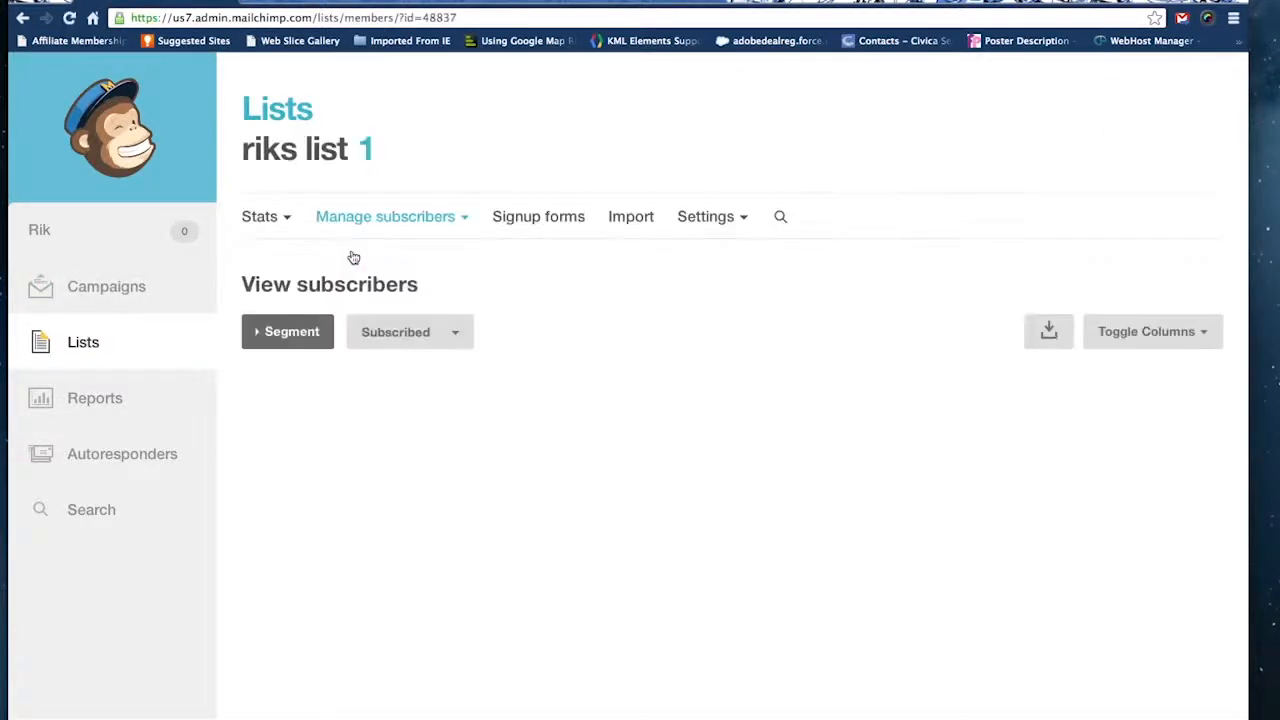
left_click(460, 217)
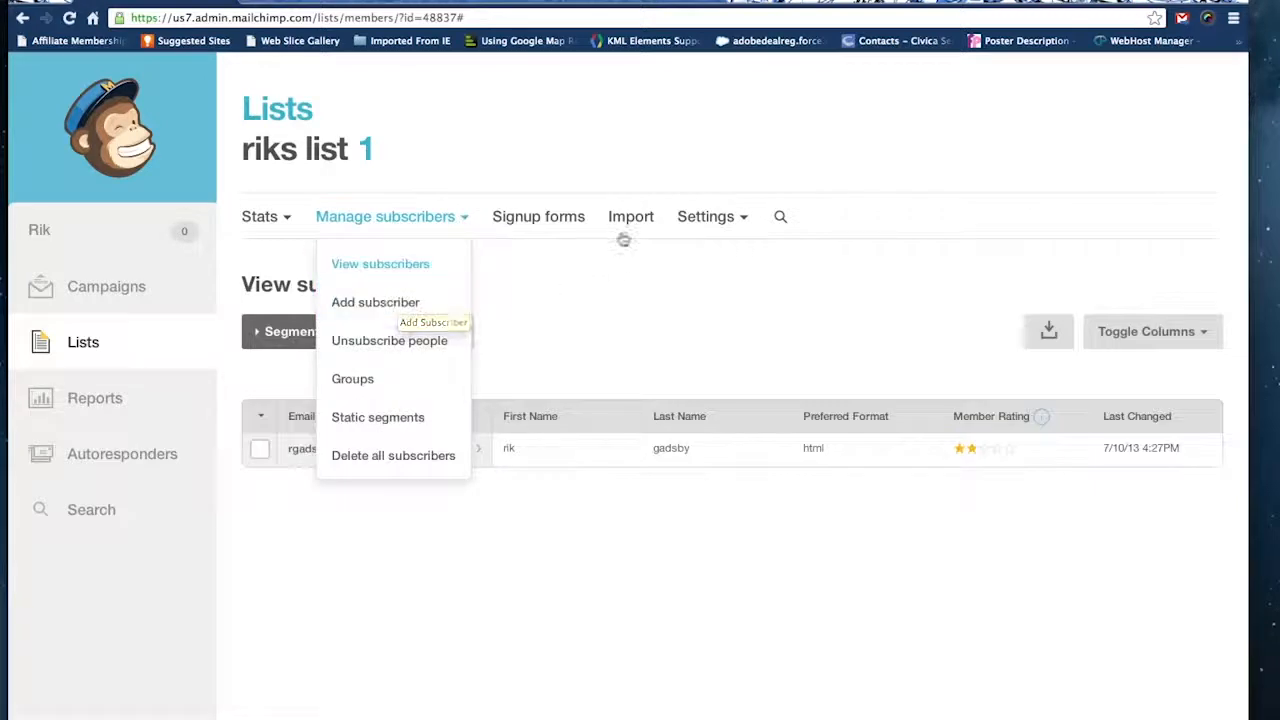
left_click(632, 218)
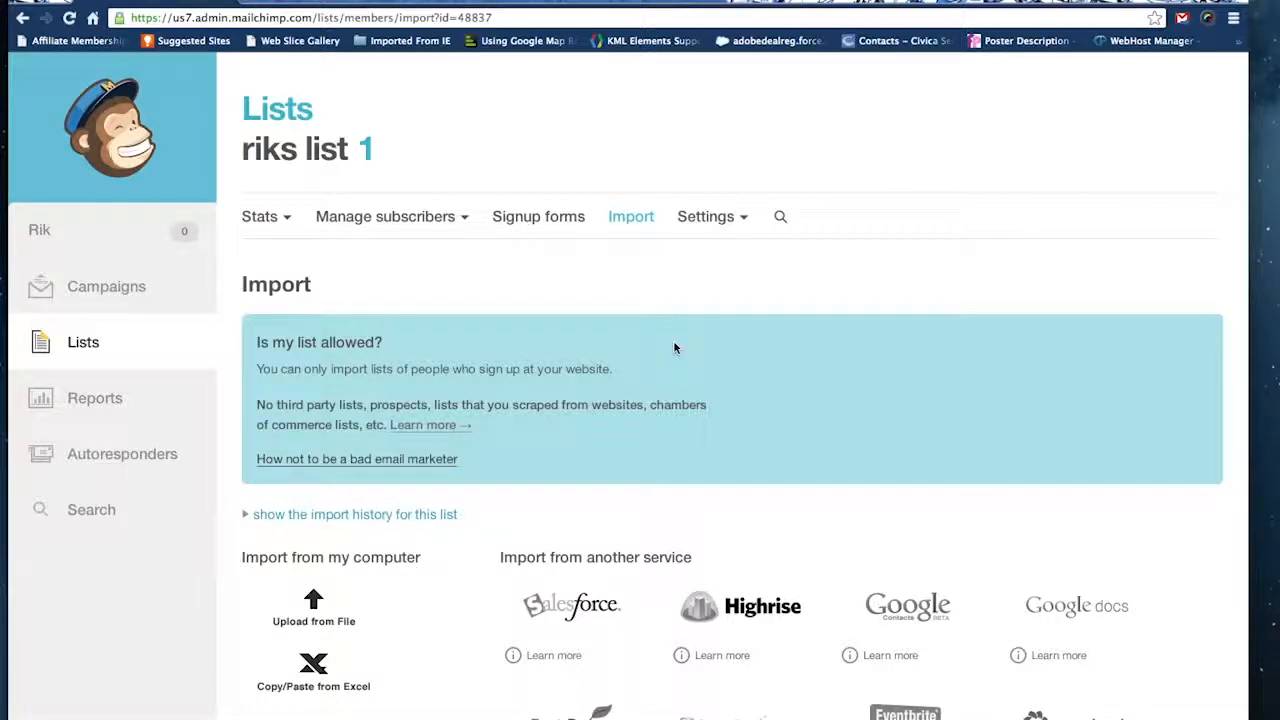
scroll(674, 347, "down", 3)
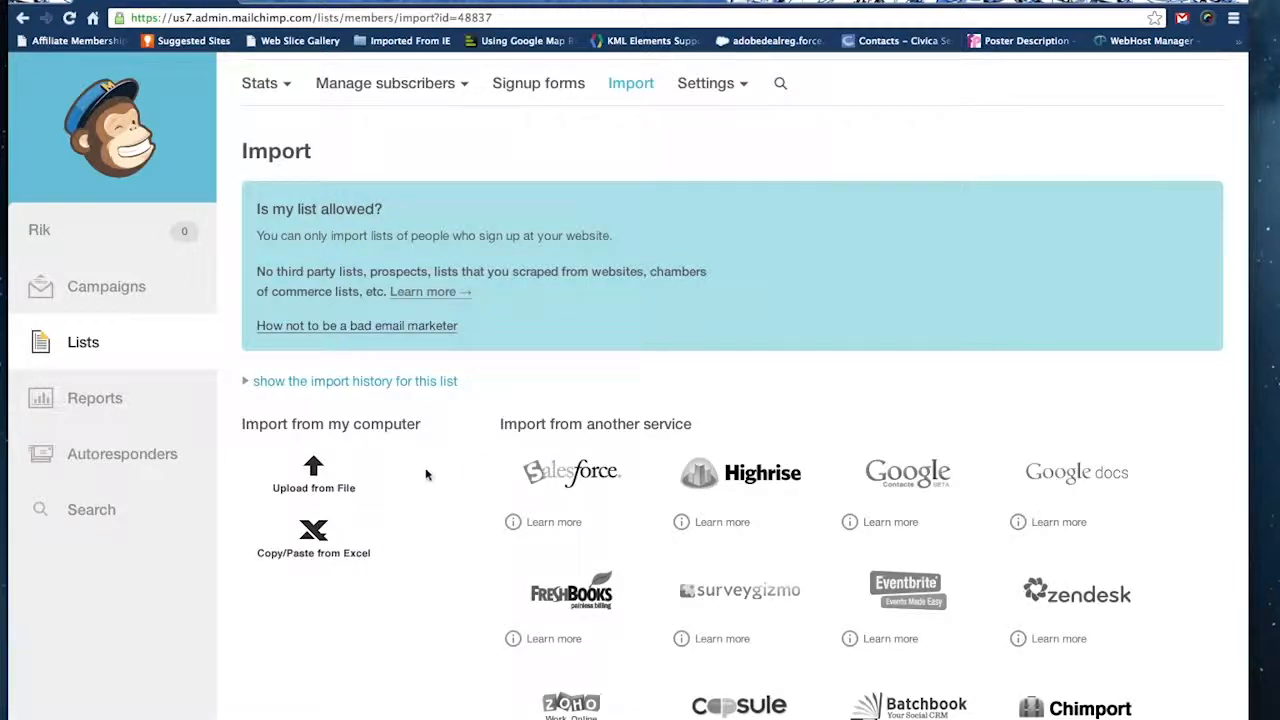
left_click(313, 470)
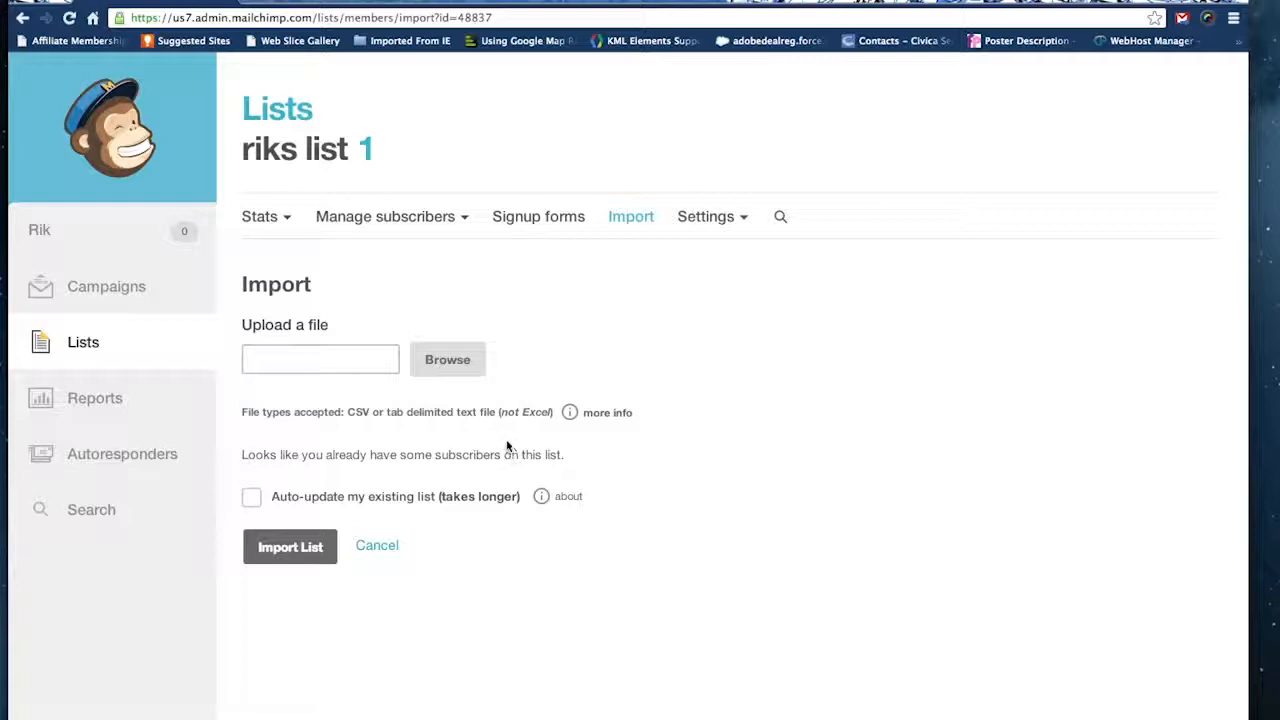
Choose mylist.csv from the Downloads folder and submit it for import without auto-updating the existing list.
left_click(455, 362)
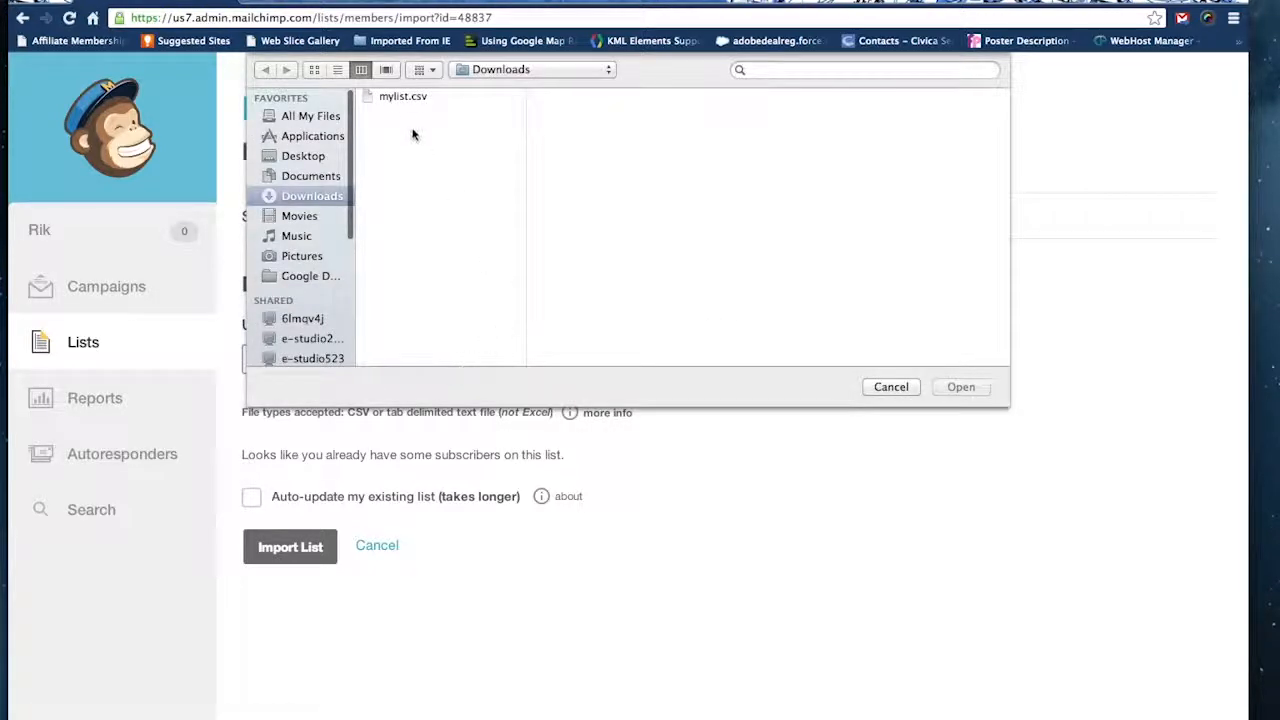
left_click(403, 97)
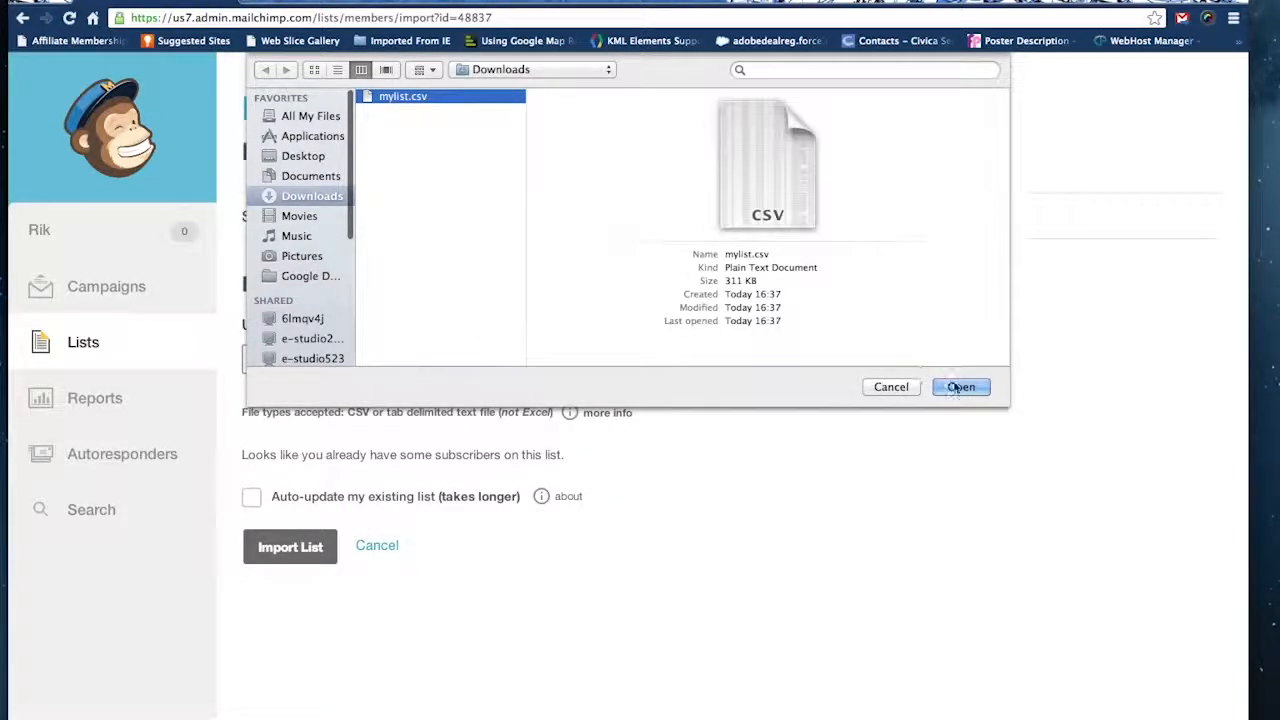
left_click(958, 387)
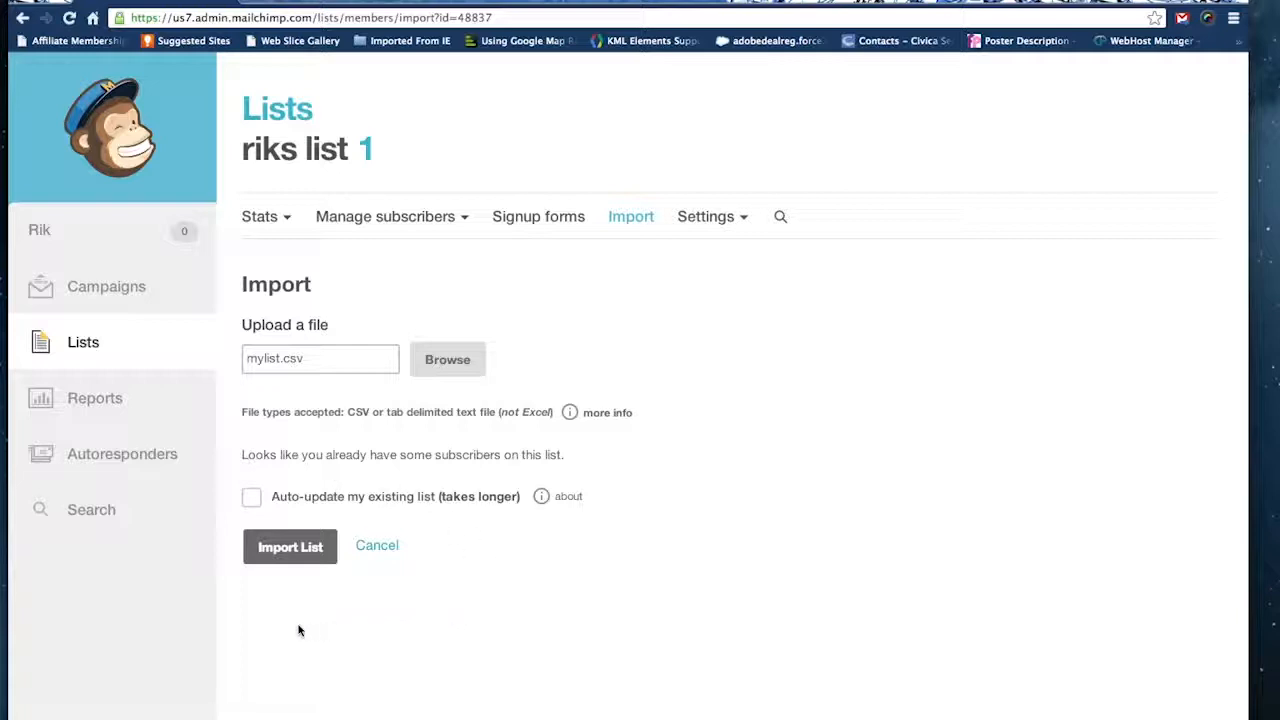
left_click(288, 547)
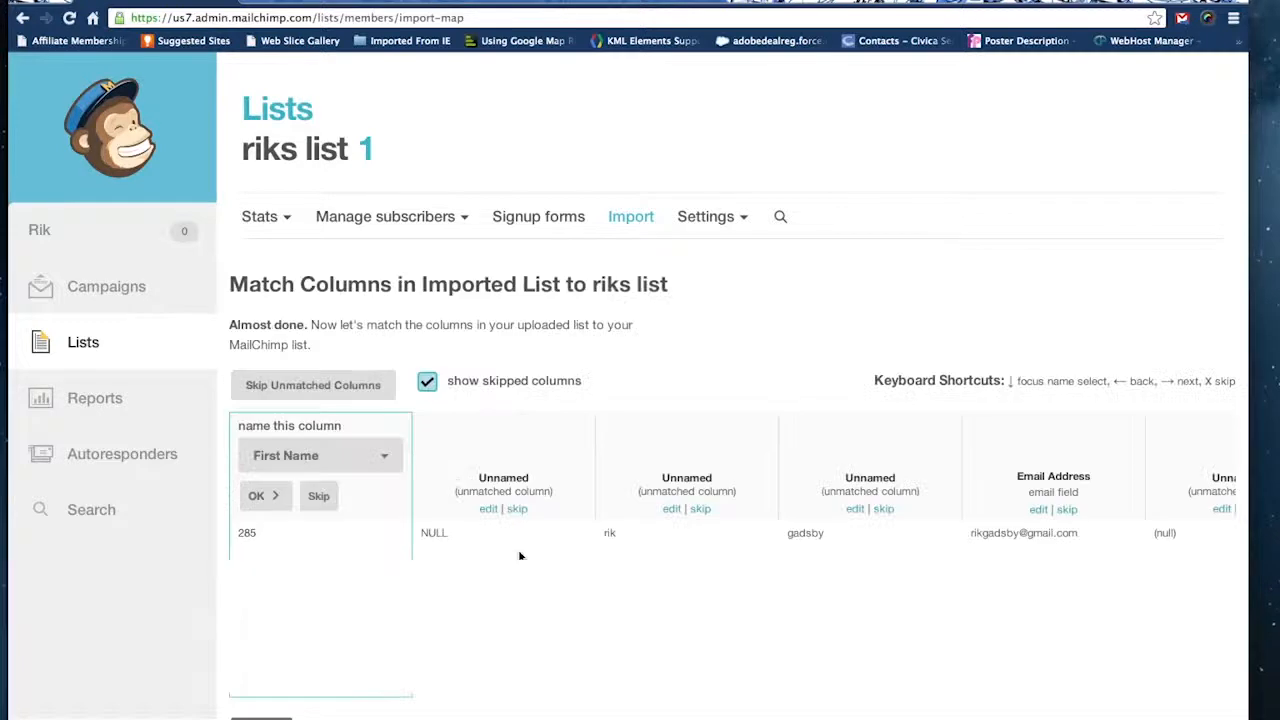
Skip the first two imported columns and match the next three to First Name, Last Name and Email Address.
left_click(319, 497)
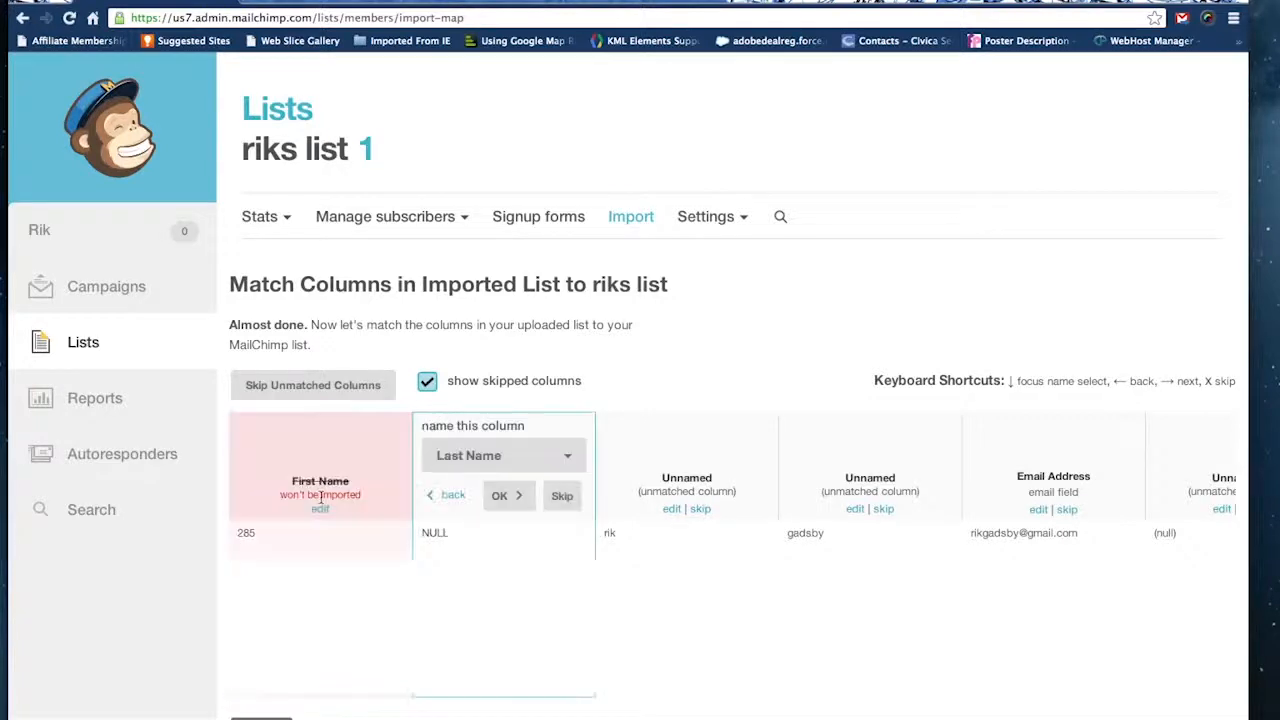
left_click(561, 496)
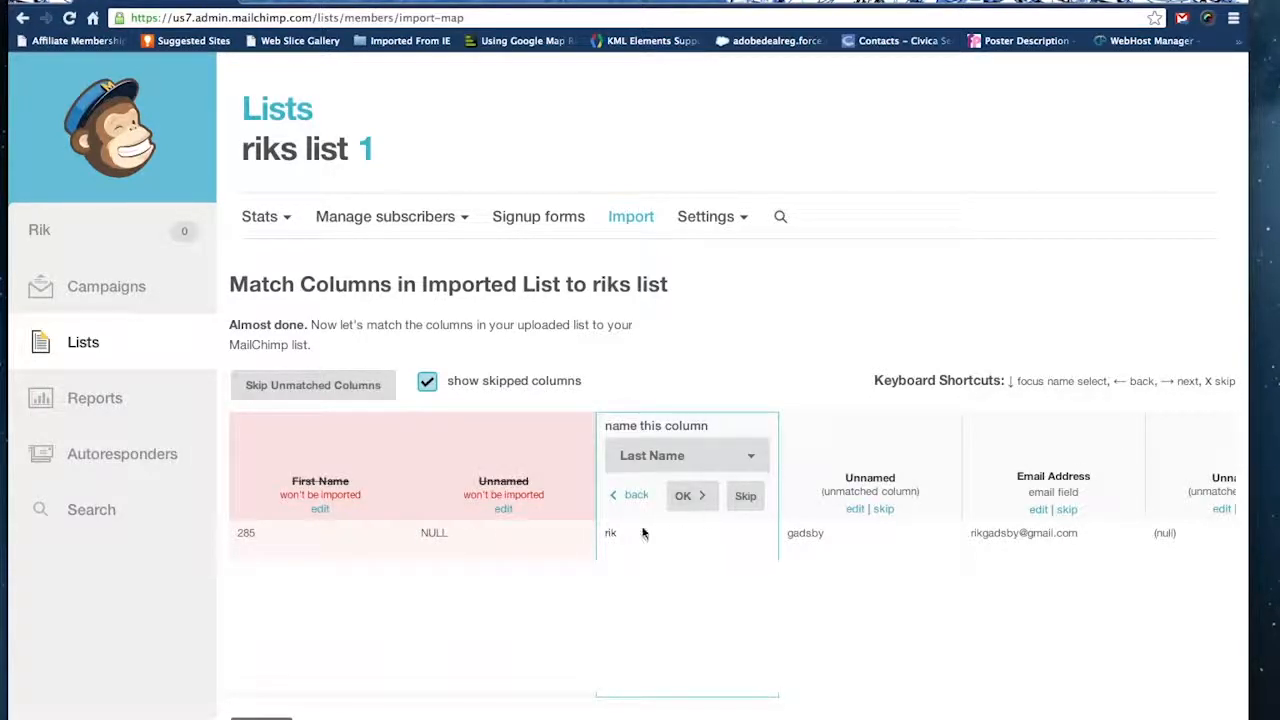
left_click(732, 456)
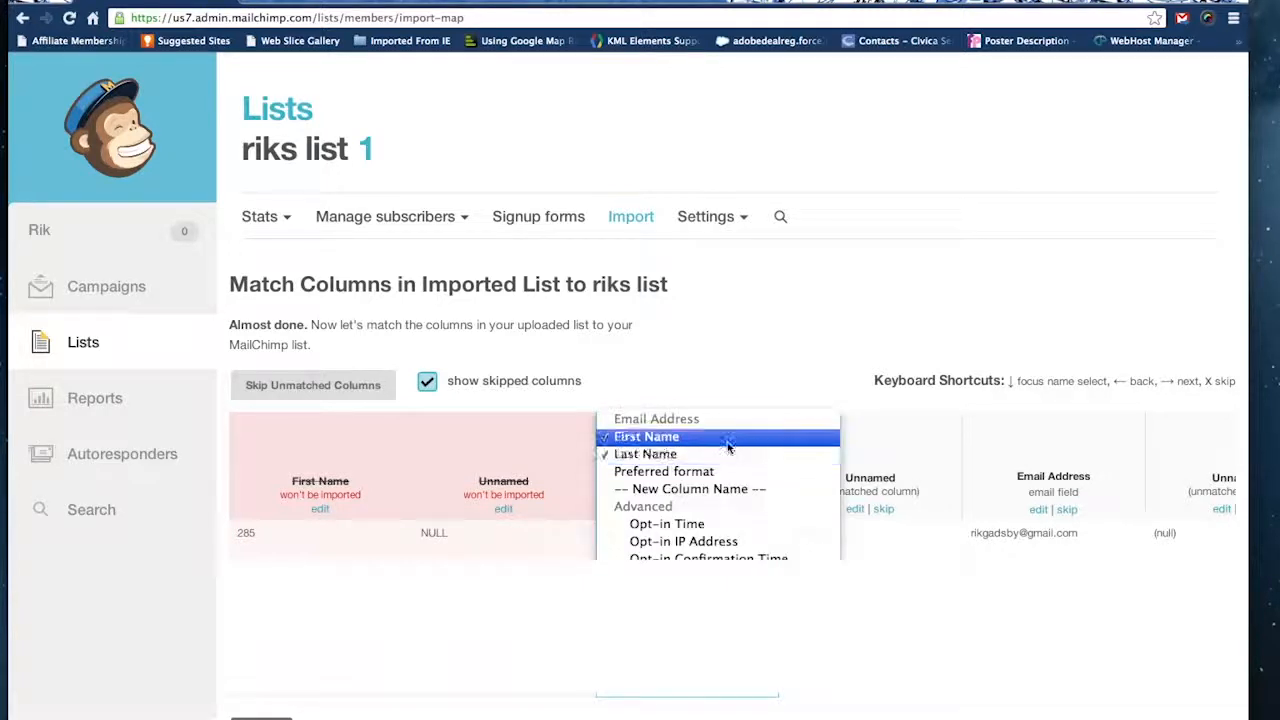
left_click(728, 442)
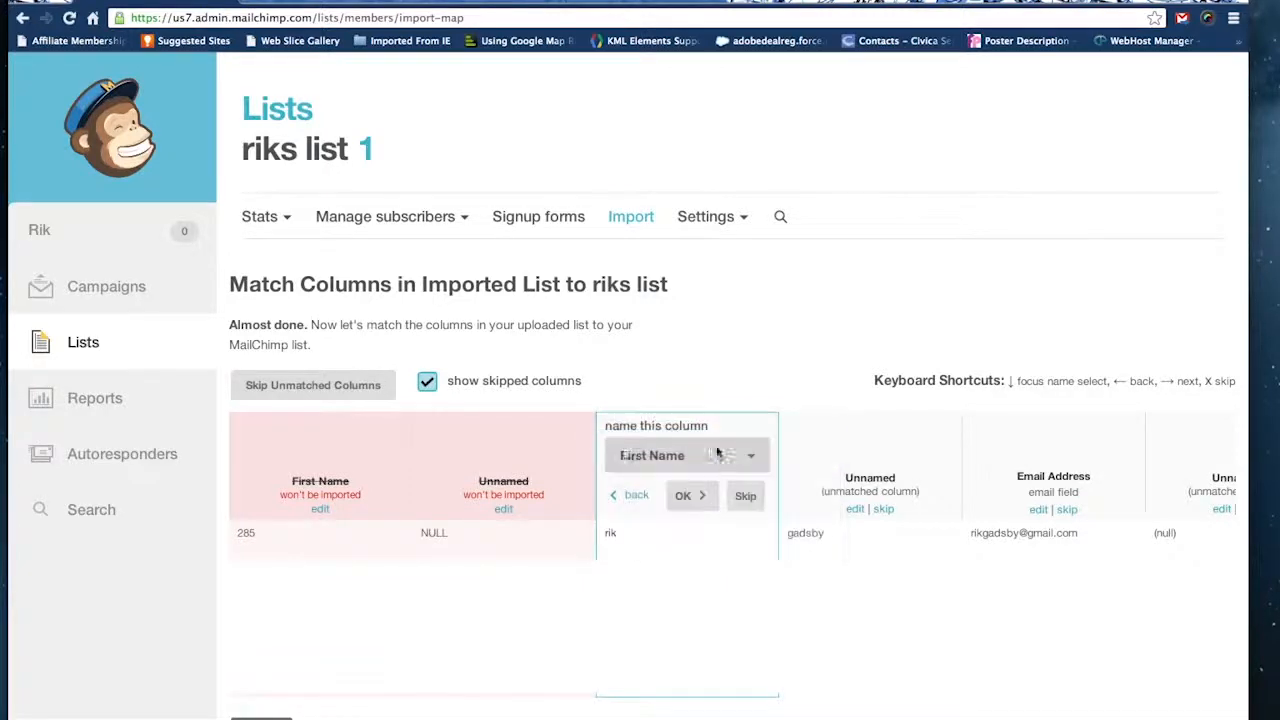
left_click(690, 497)
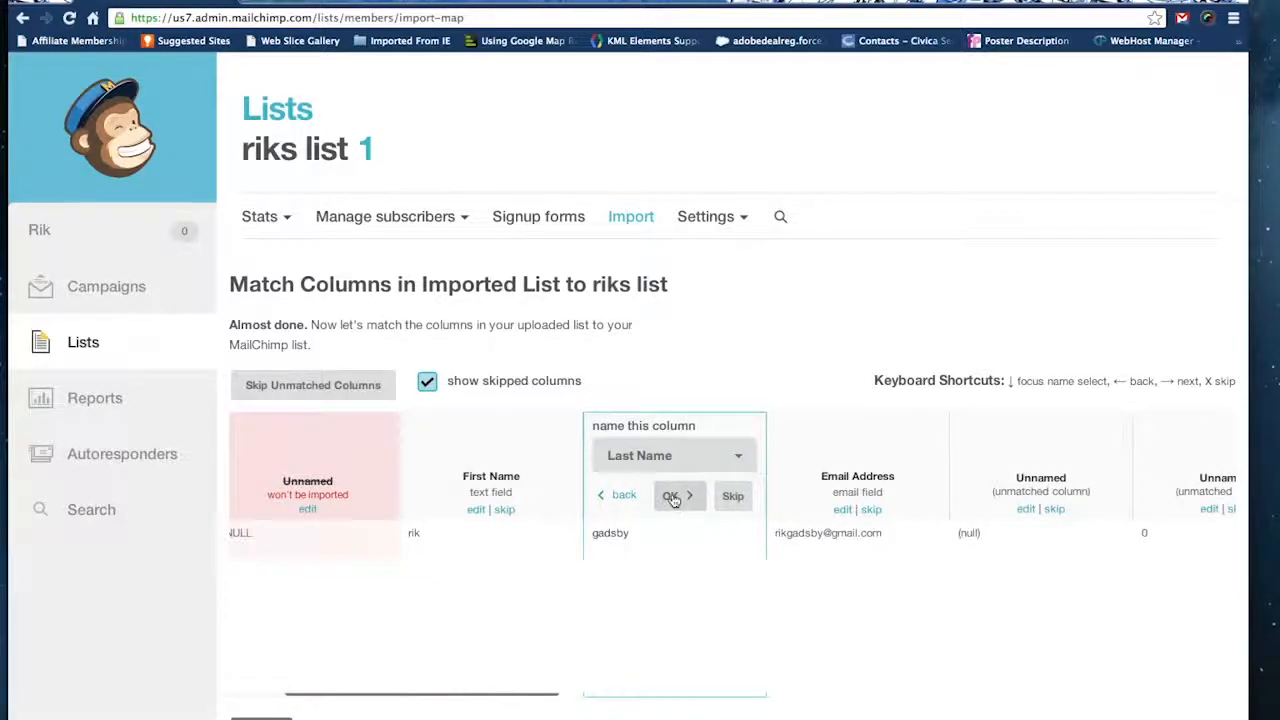
left_click(676, 500)
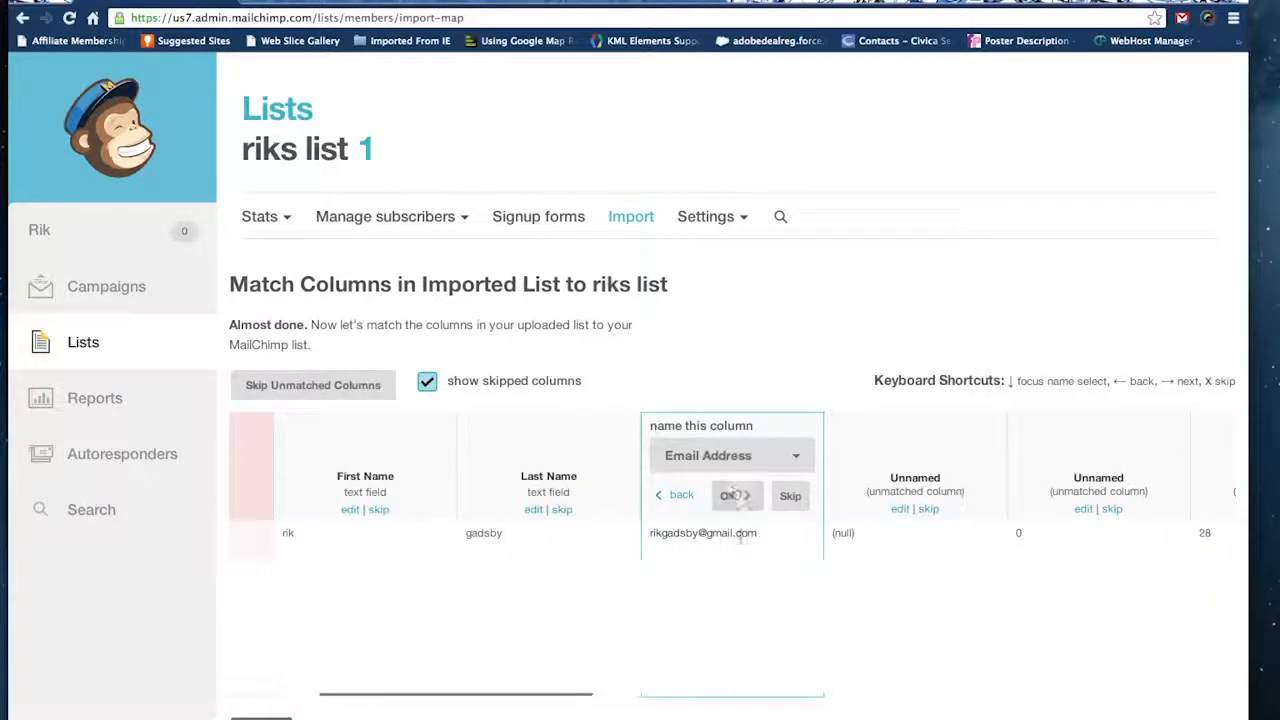
left_click(728, 498)
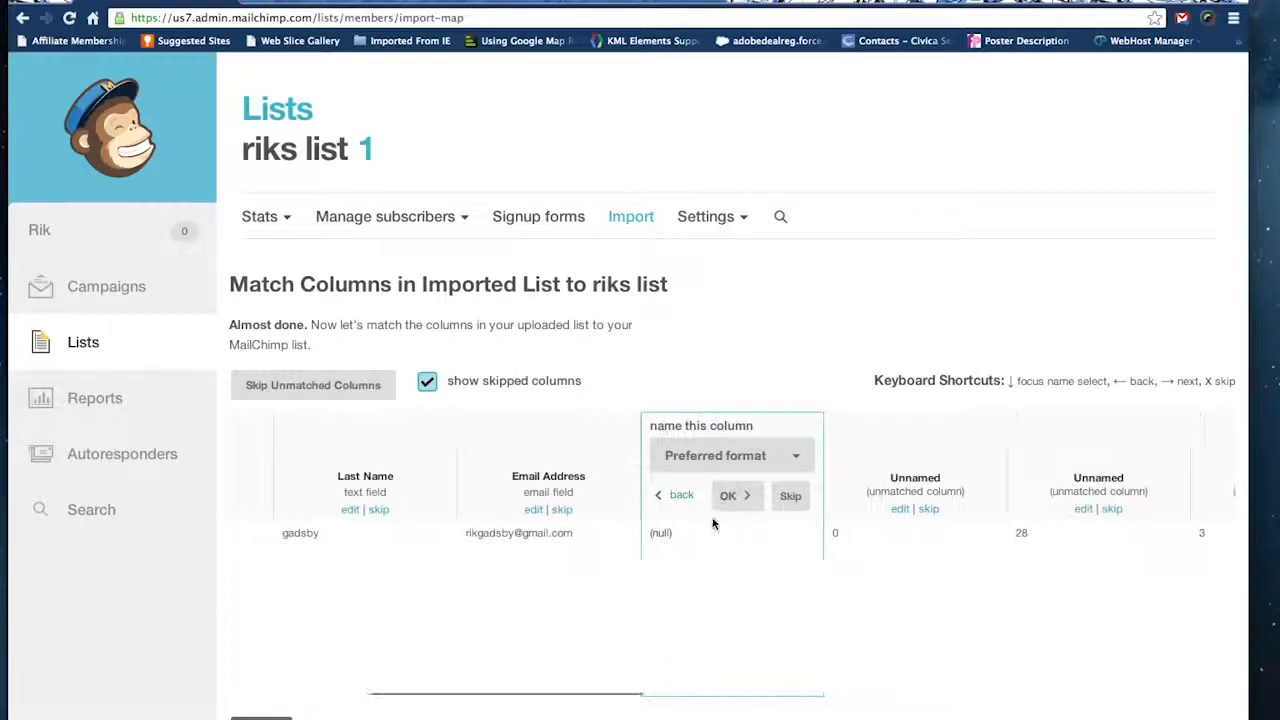
Skip the unmatched columns that follow the email address column so they are left out of the import.
left_click(790, 496)
left_click(790, 496)
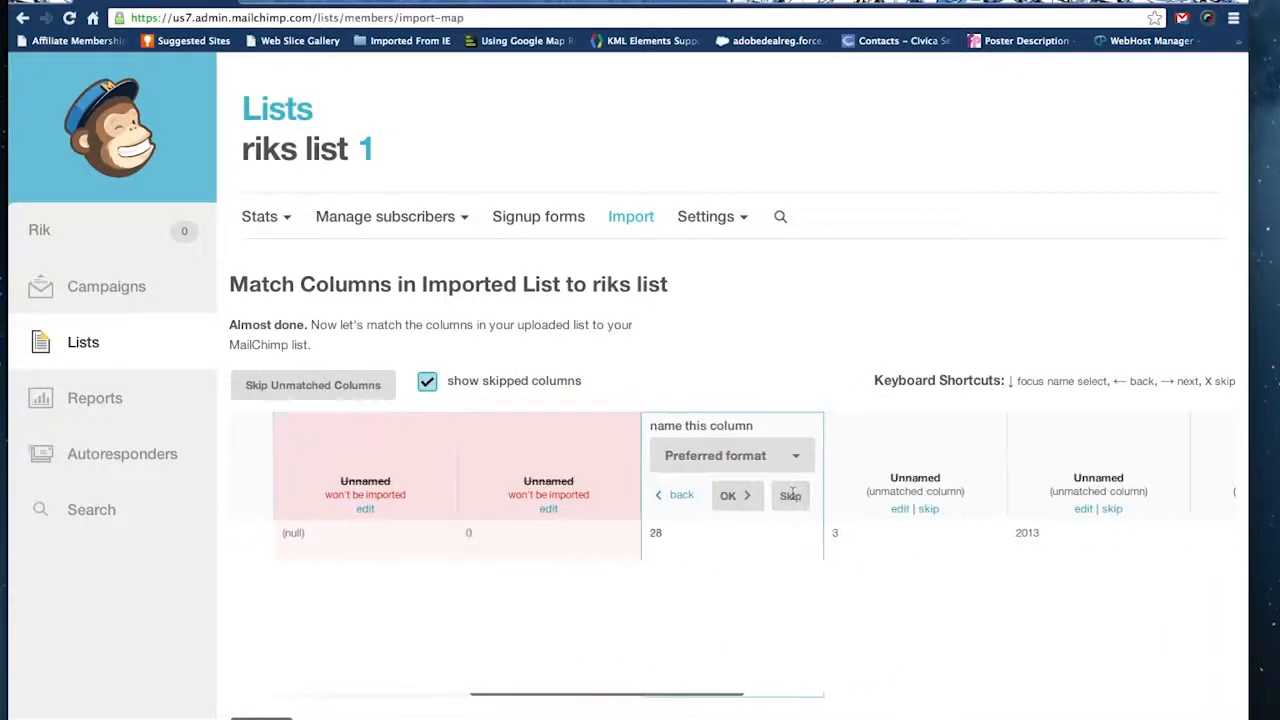